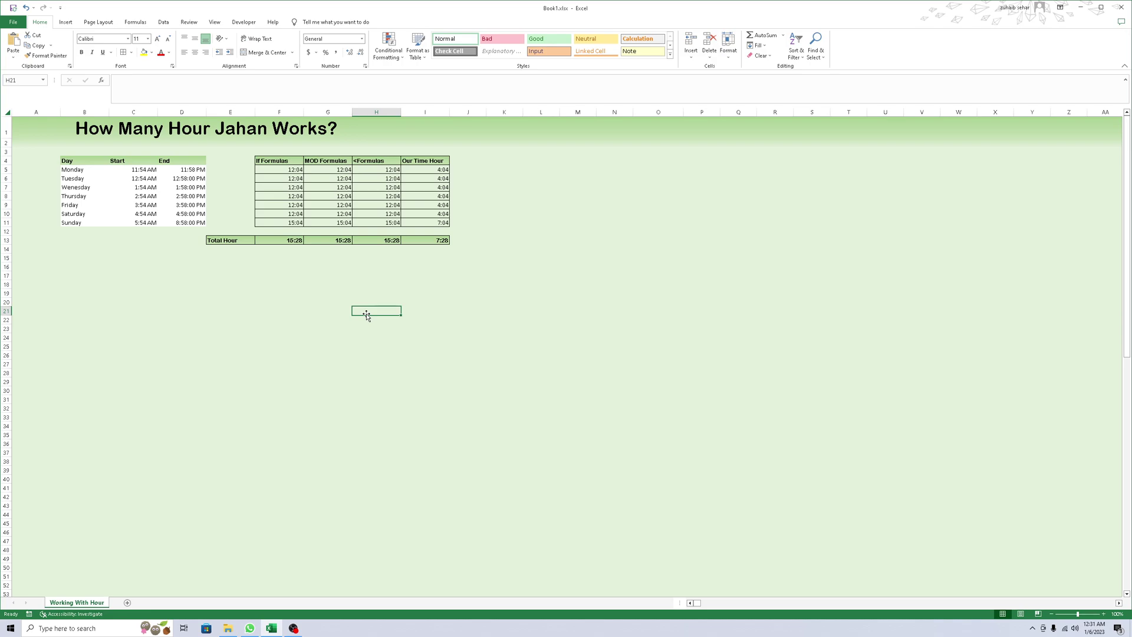
# - Review Monday's start and end times, the three formula column headers and the If Formulas cell for Monday
pyautogui.click(125, 170)
pyautogui.click(166, 169)
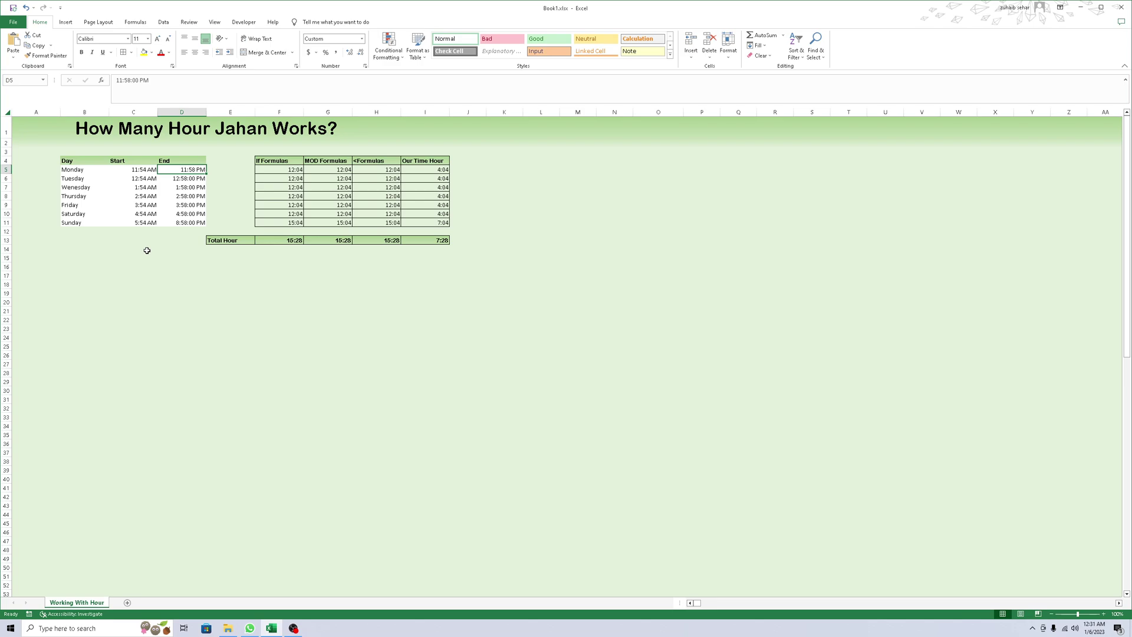
pyautogui.click(283, 161)
pyautogui.moveTo(283, 162); pyautogui.dragTo(354, 160)
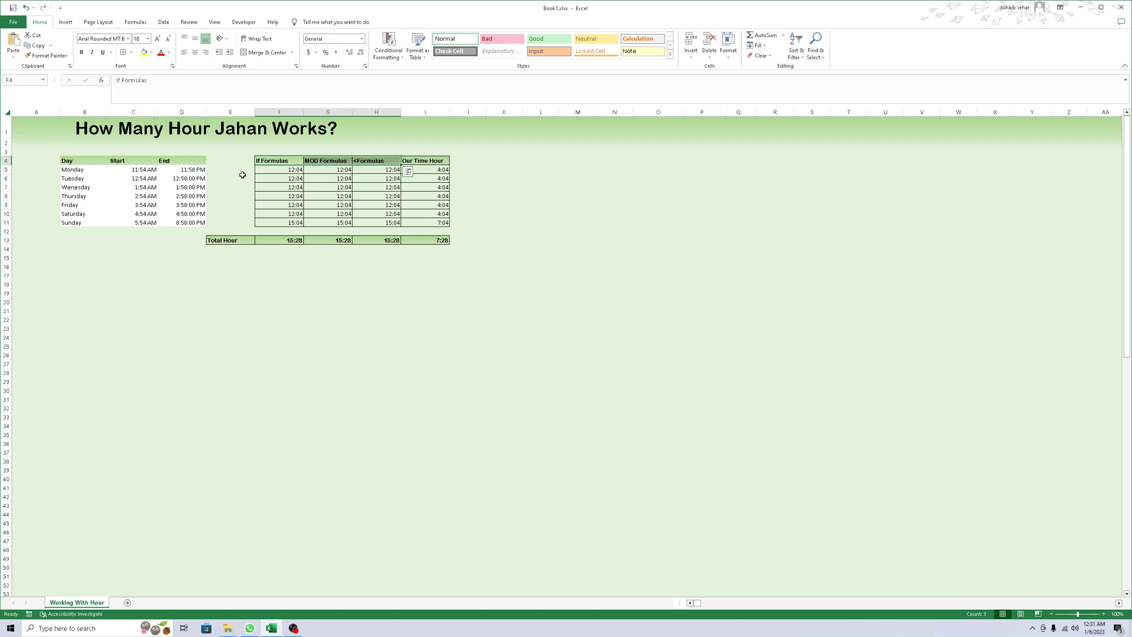
pyautogui.click(260, 169)
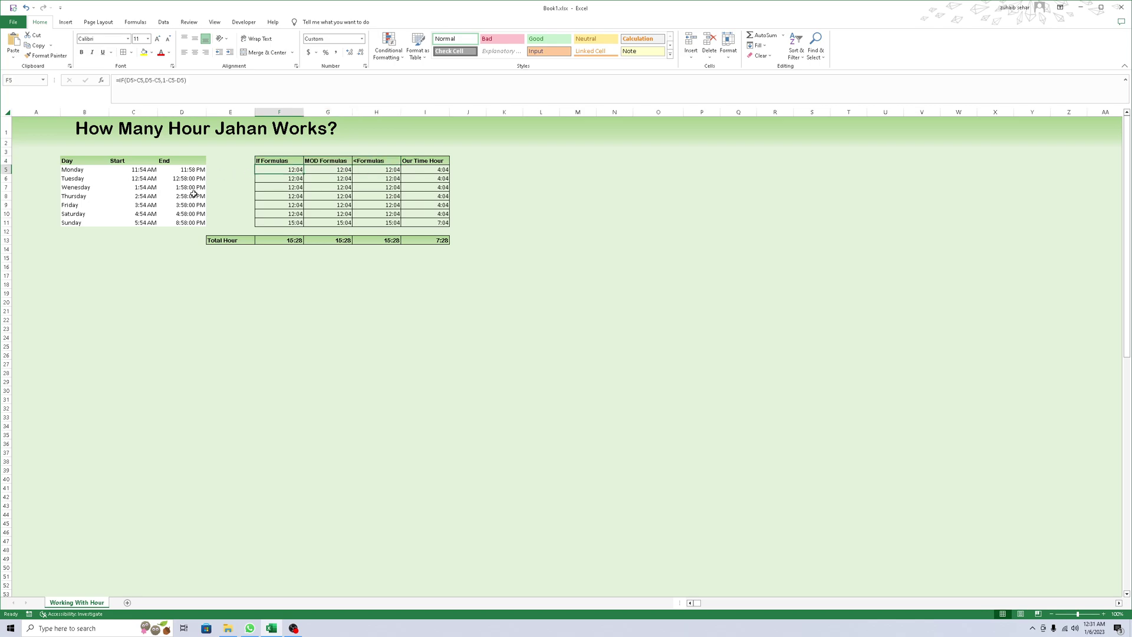
# - Examine the arguments of the IF formula in F5 and leave the cell without changing it
pyautogui.doubleClick(273, 171)
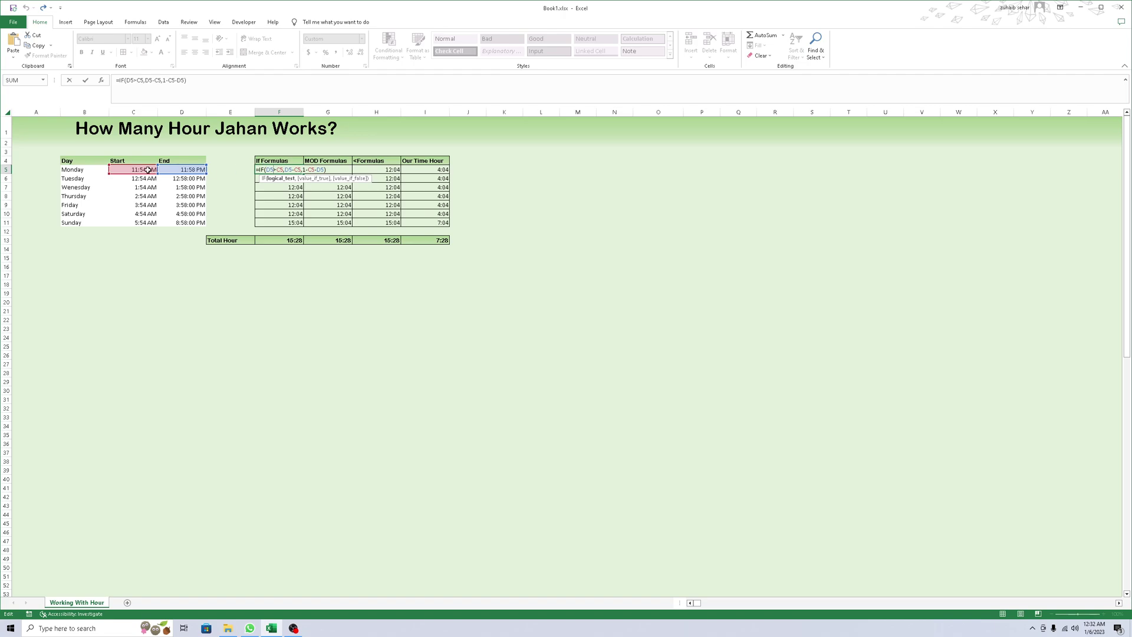
pyautogui.click(287, 170)
pyautogui.click(312, 169)
pyautogui.moveTo(266, 169); pyautogui.dragTo(277, 169)
pyautogui.click(281, 170)
pyautogui.moveTo(285, 169); pyautogui.dragTo(289, 170)
pyautogui.click(316, 170)
pyautogui.press('Escape')
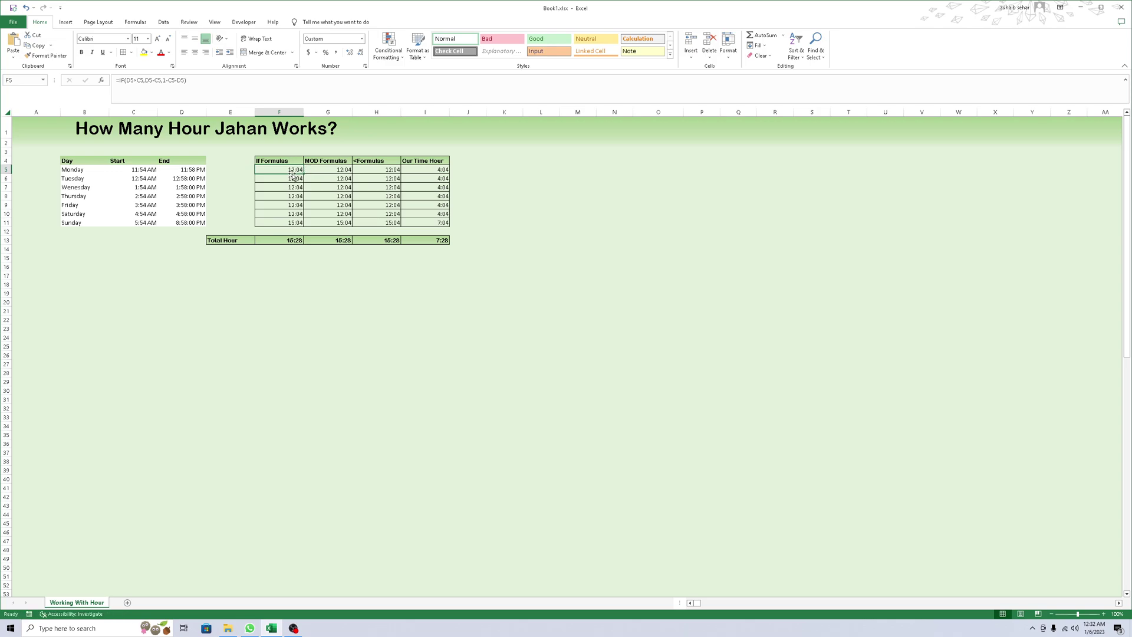
# - Apply the custom number format h:mm to cell F5
pyautogui.moveTo(293, 175)
pyautogui.mouseDown()
pyautogui.moveTo(292, 226)
pyautogui.moveTo(282, 179)
pyautogui.mouseUp()
pyautogui.rightClick(272, 172)
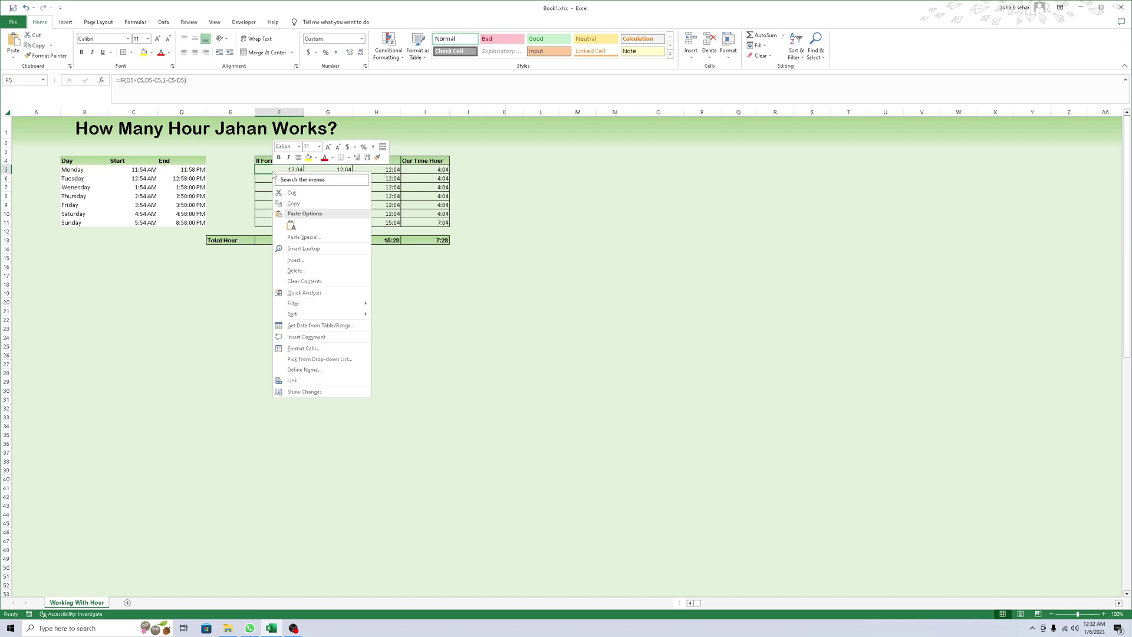
pyautogui.click(303, 348)
pyautogui.click(414, 241)
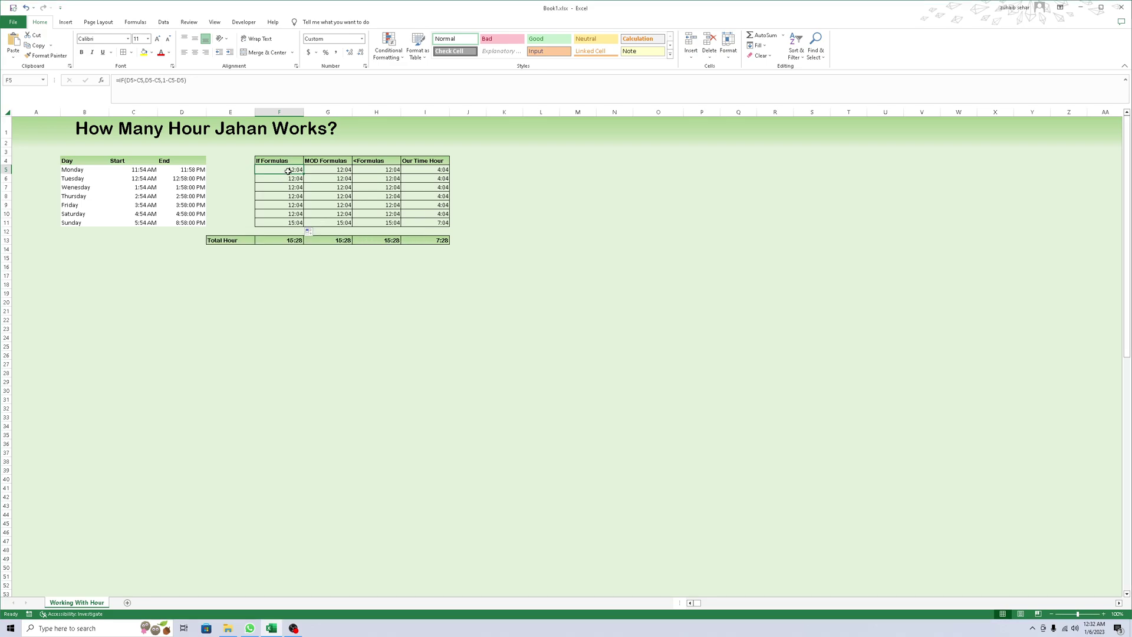
pyautogui.hotkey('ctrl', '1')
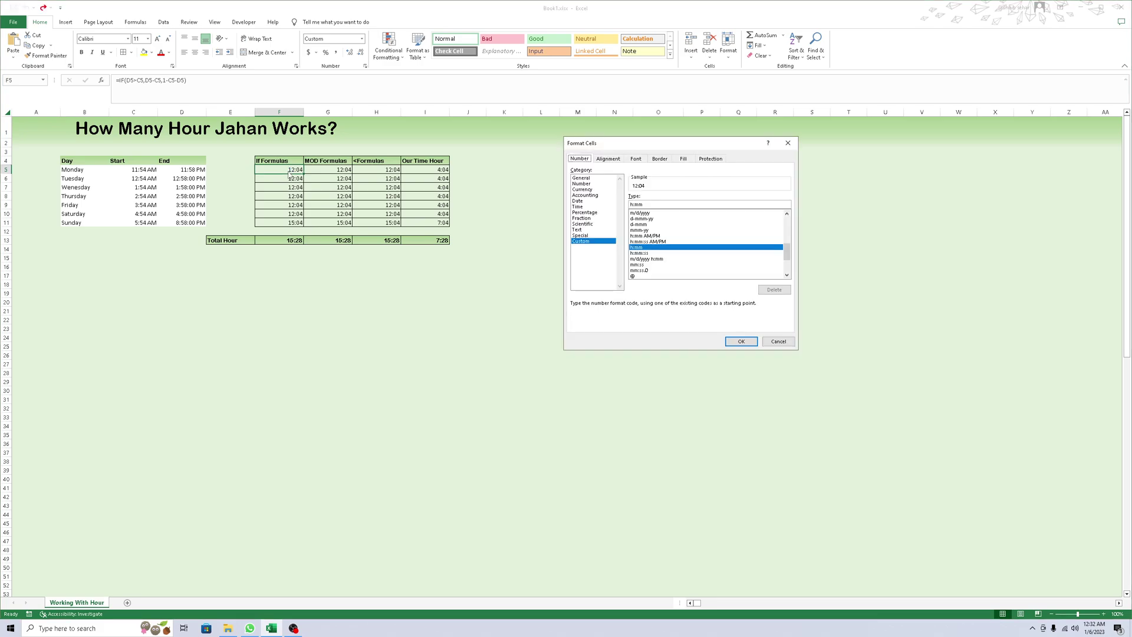
pyautogui.moveTo(587, 146); pyautogui.dragTo(510, 167)
pyautogui.click(507, 261)
pyautogui.moveTo(709, 265); pyautogui.dragTo(708, 265)
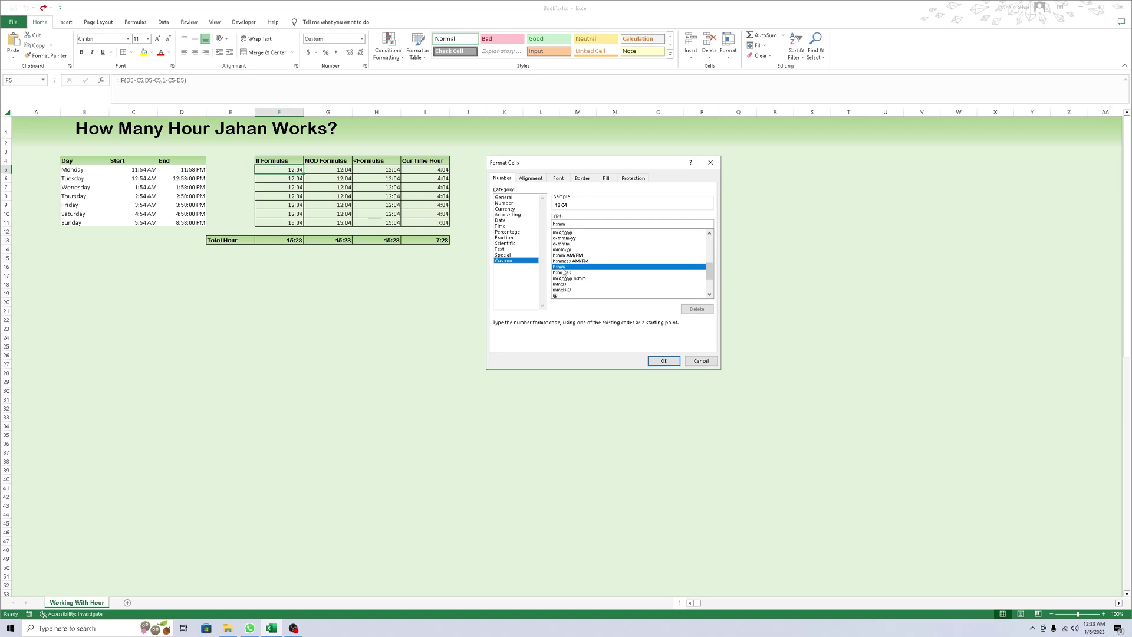
pyautogui.click(669, 360)
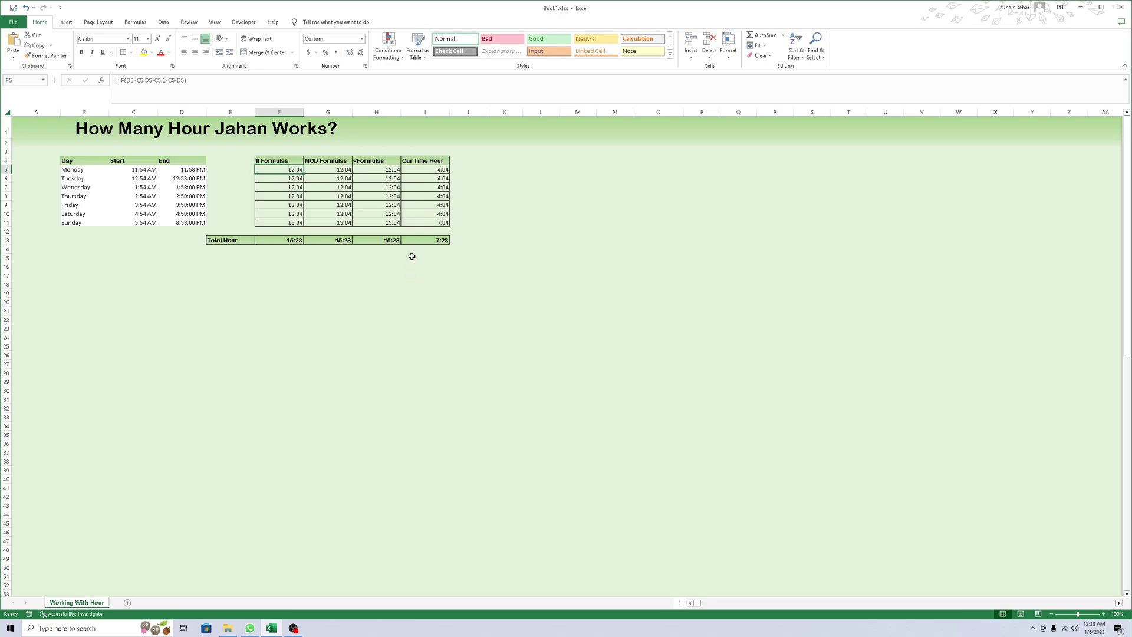
# - Examine the number and divisor arguments of the MOD formula in G5 without changing it
pyautogui.click(318, 170)
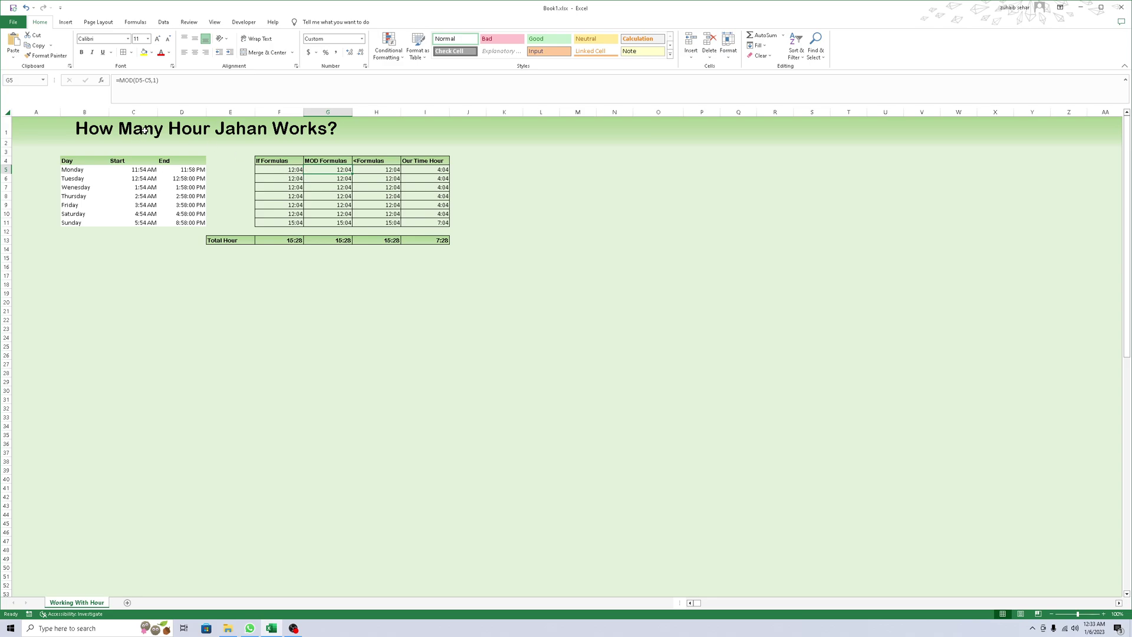
pyautogui.click(136, 81)
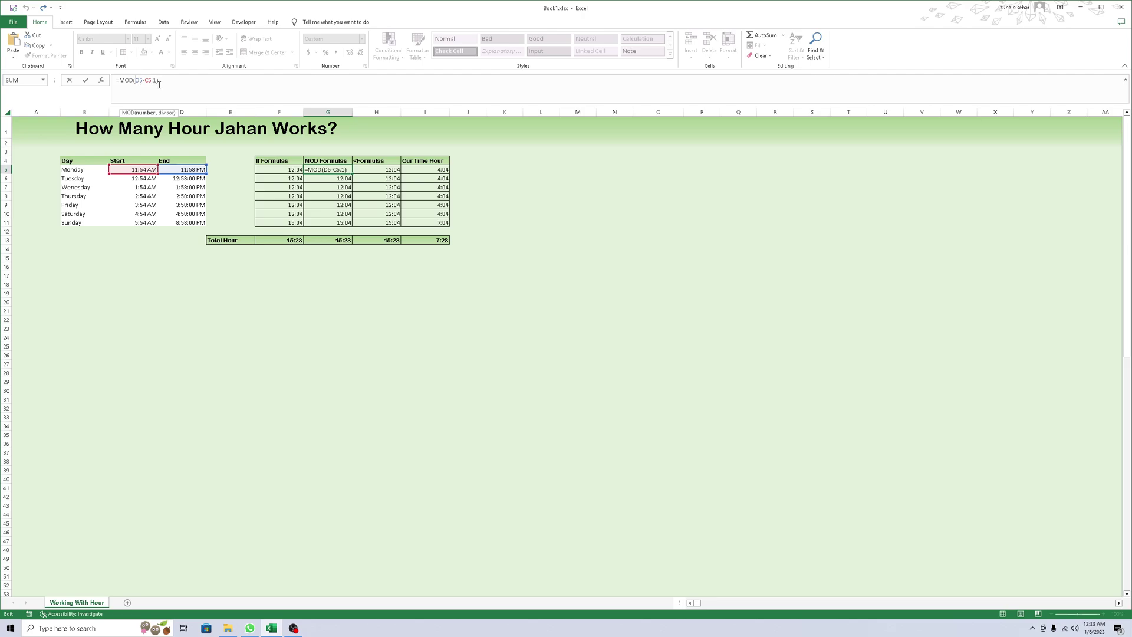
pyautogui.click(155, 81)
pyautogui.press('Escape')
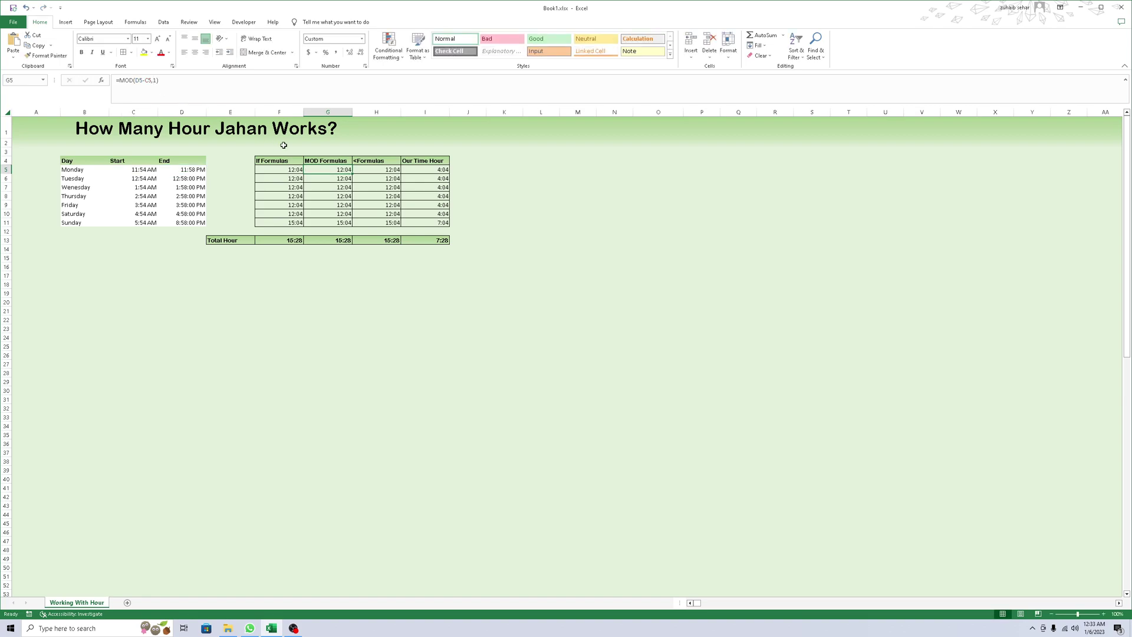
# - Compare Monday's comparison-based formula in H5 with the overtime formula in I5 that divides the working hours by 24
pyautogui.click(363, 170)
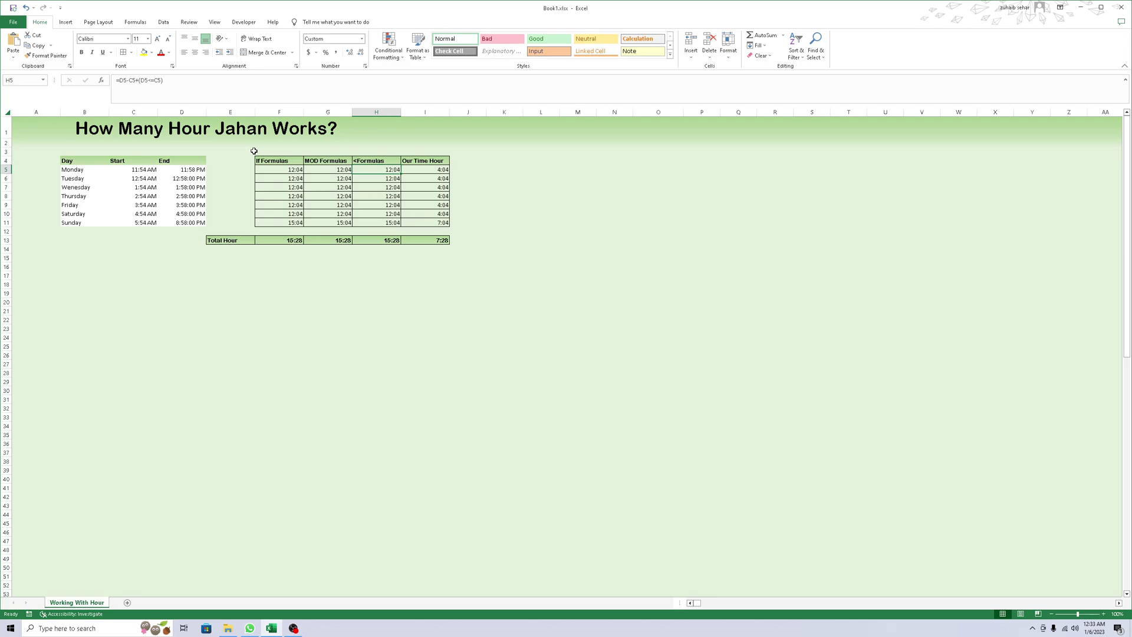
pyautogui.click(418, 170)
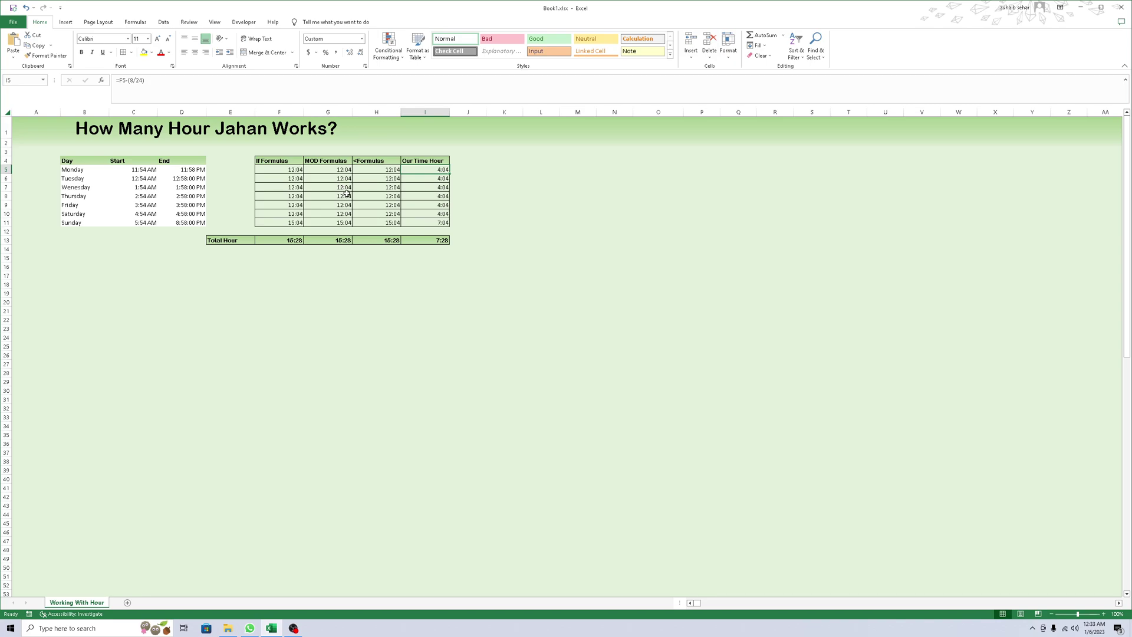
pyautogui.click(361, 170)
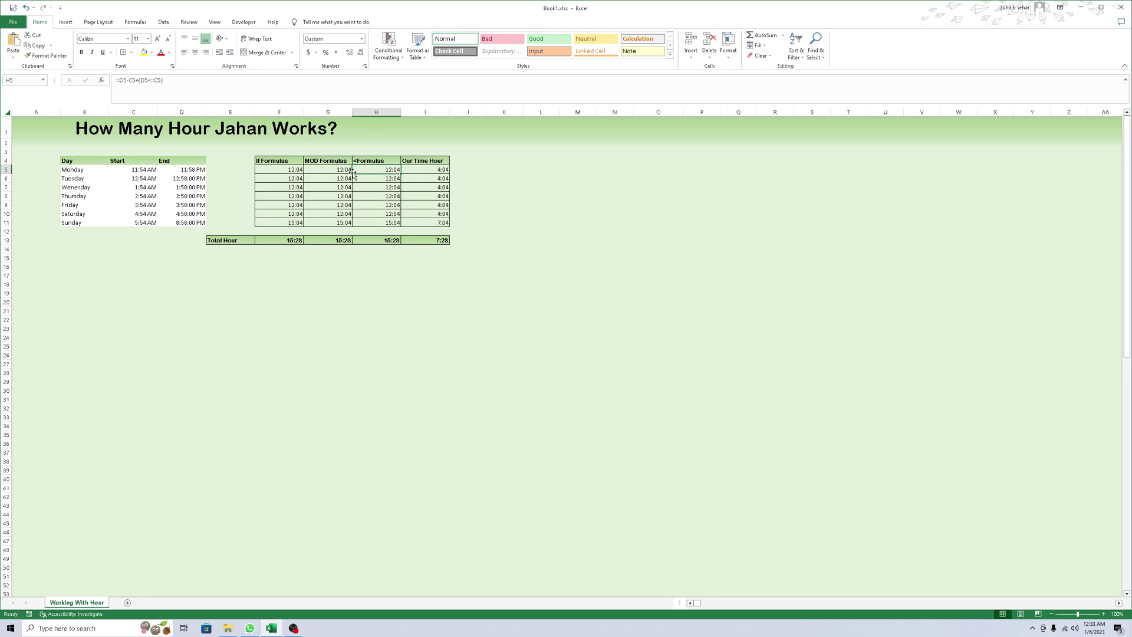
pyautogui.moveTo(69, 171); pyautogui.dragTo(303, 171)
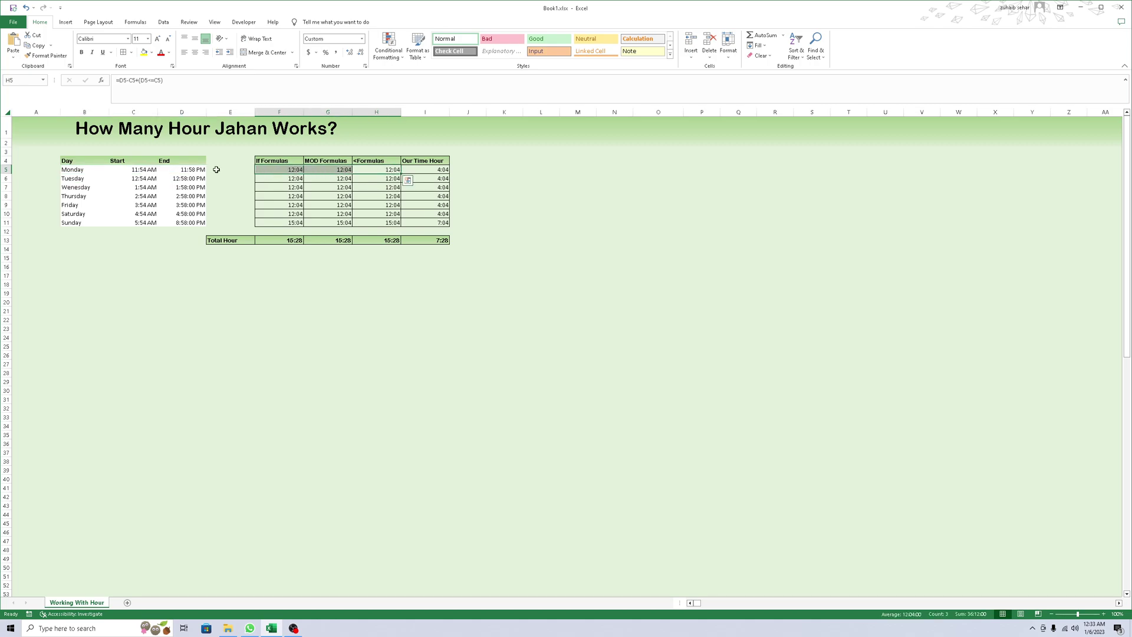
pyautogui.click(415, 171)
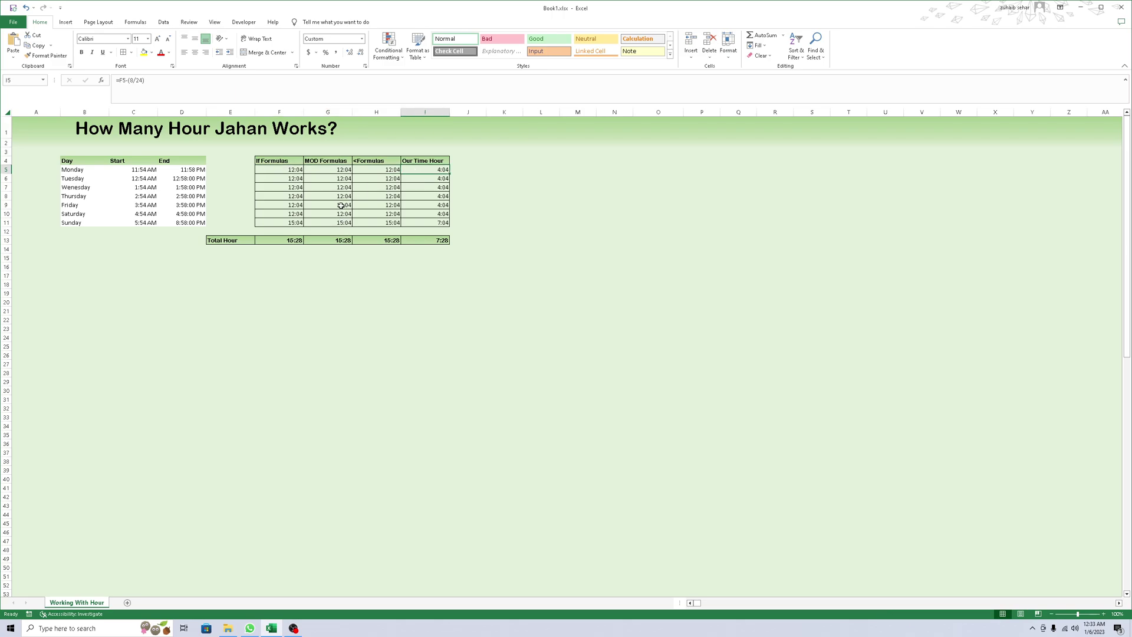
pyautogui.click(130, 84)
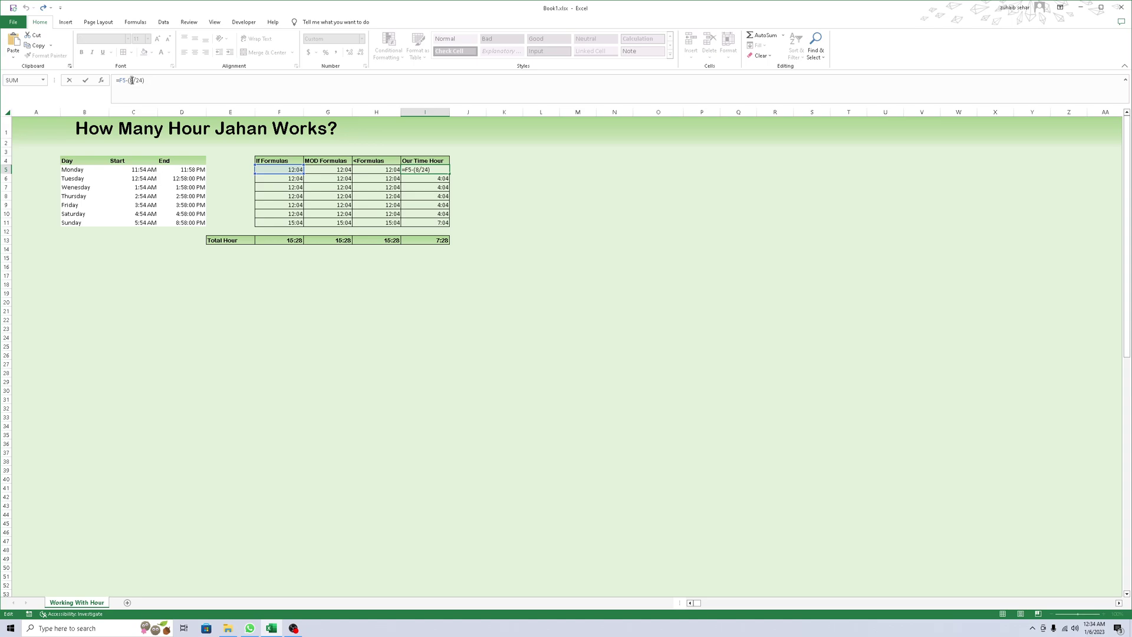
# - Add a "Working Hours" header in J4 with the neighbouring header's formatting and autofit column J
pyautogui.click(460, 159)
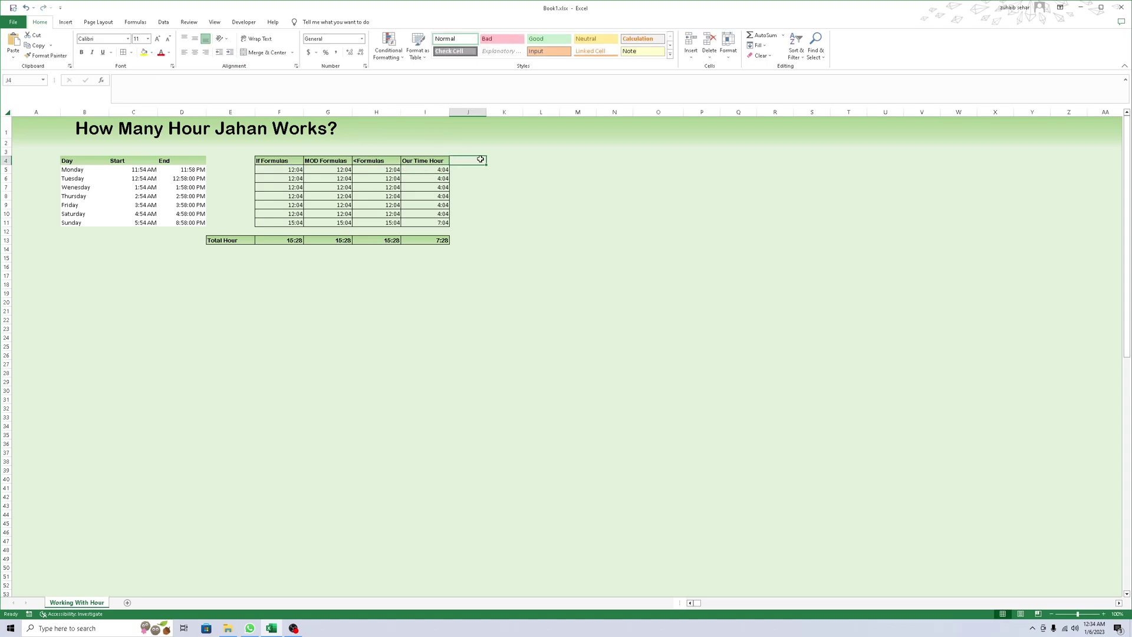
pyautogui.hotkey('ctrl', 'r')
pyautogui.write('Wo')
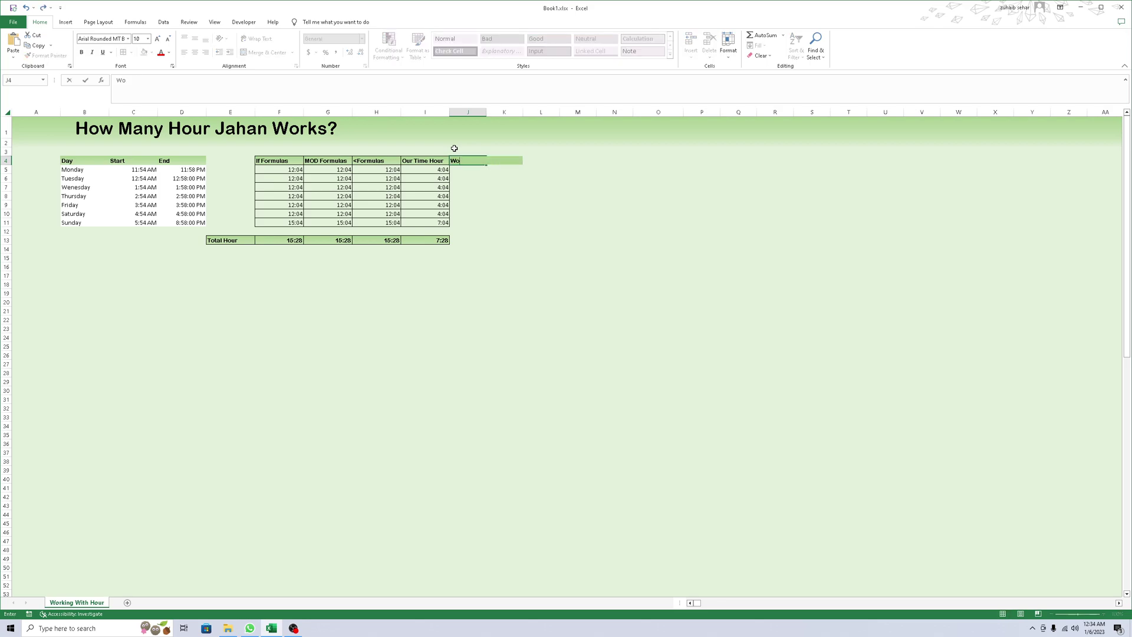
pyautogui.write('rking Hours')
pyautogui.press('Return')
pyautogui.doubleClick(486, 112)
# - Enter 7 as Monday's working hours in J5 and copy it down to Sunday in J11
pyautogui.write('7')
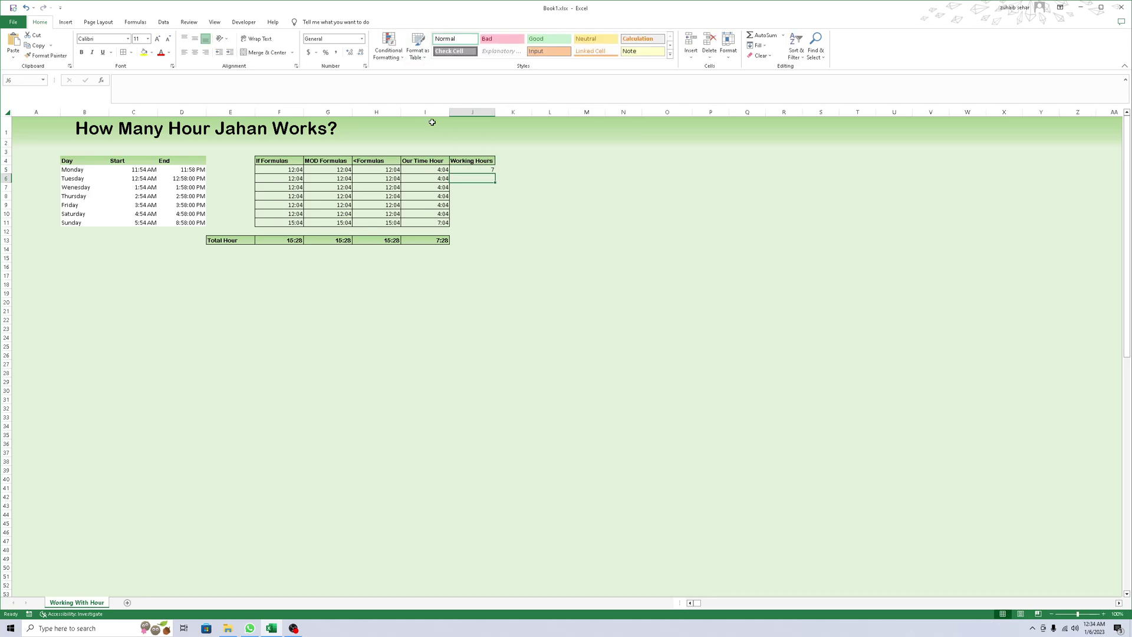
pyautogui.click(486, 170)
pyautogui.moveTo(497, 175); pyautogui.dragTo(495, 226)
# - Change the Our Time Hour formula in I5 to =F5-(J5/24) and fill it down to I11
pyautogui.click(442, 169)
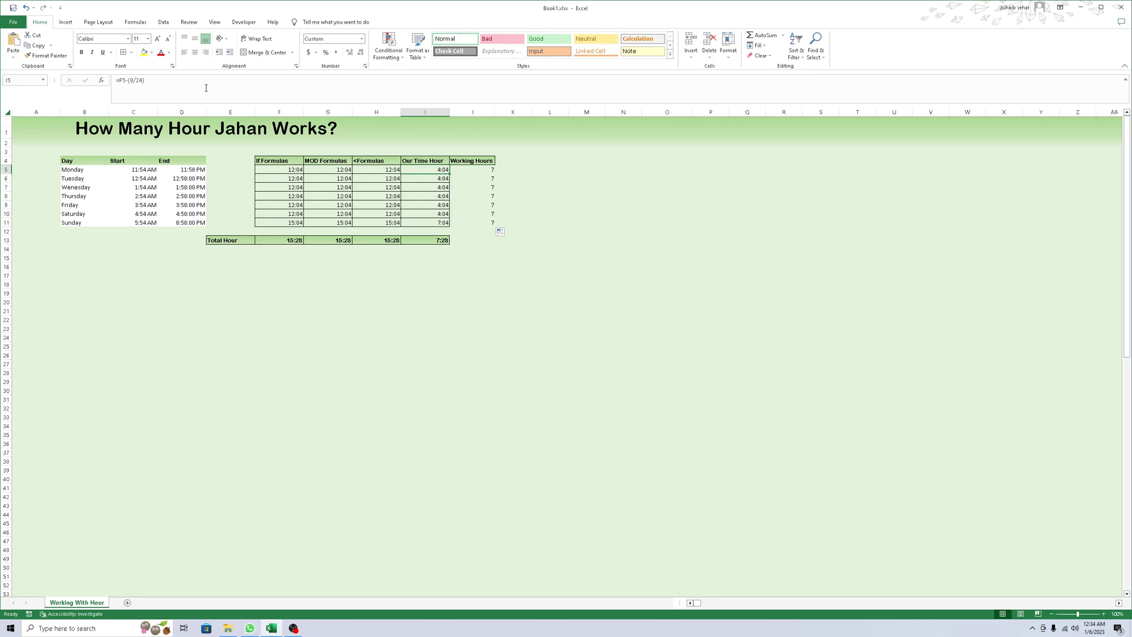
pyautogui.click(137, 81)
pyautogui.press('BackSpace')
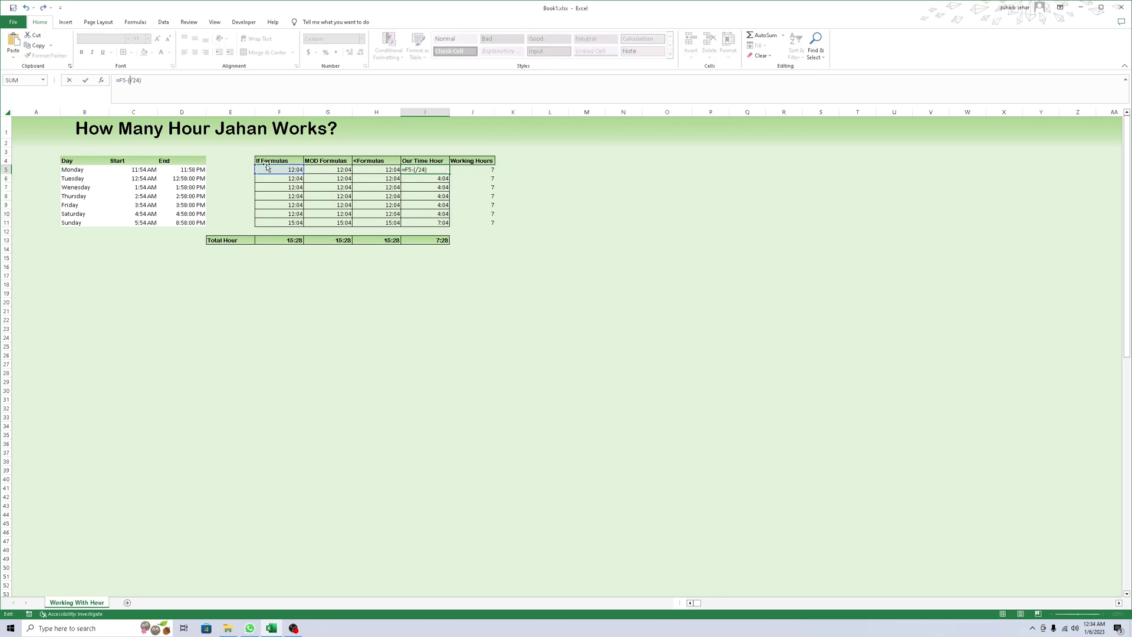
pyautogui.click(484, 170)
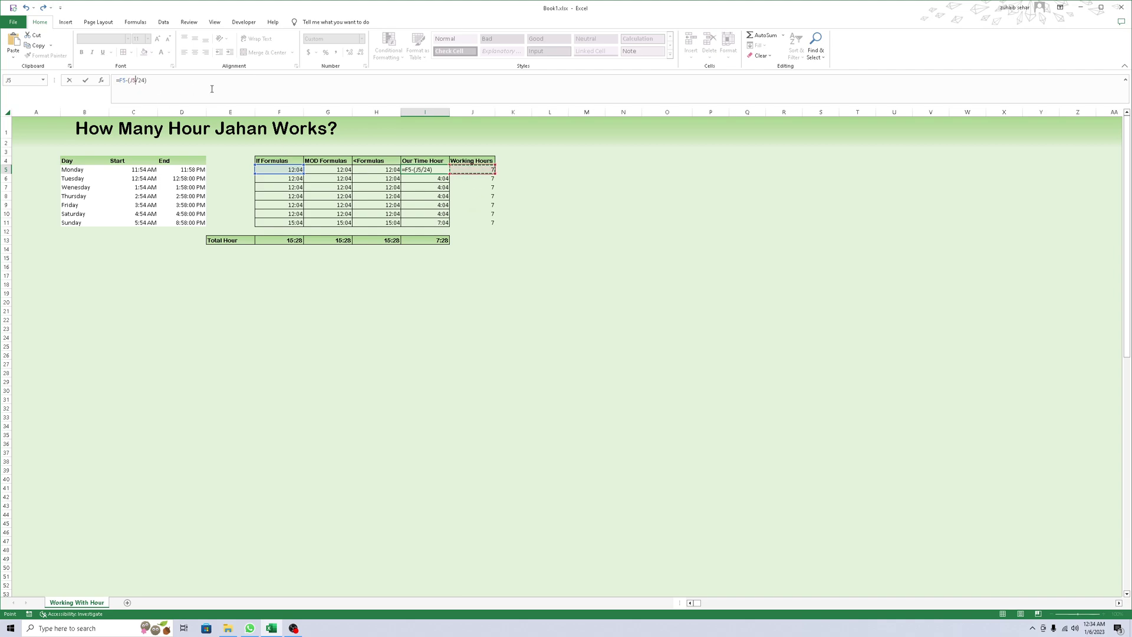
pyautogui.press('Return')
pyautogui.click(442, 170)
pyautogui.moveTo(450, 174); pyautogui.dragTo(452, 227)
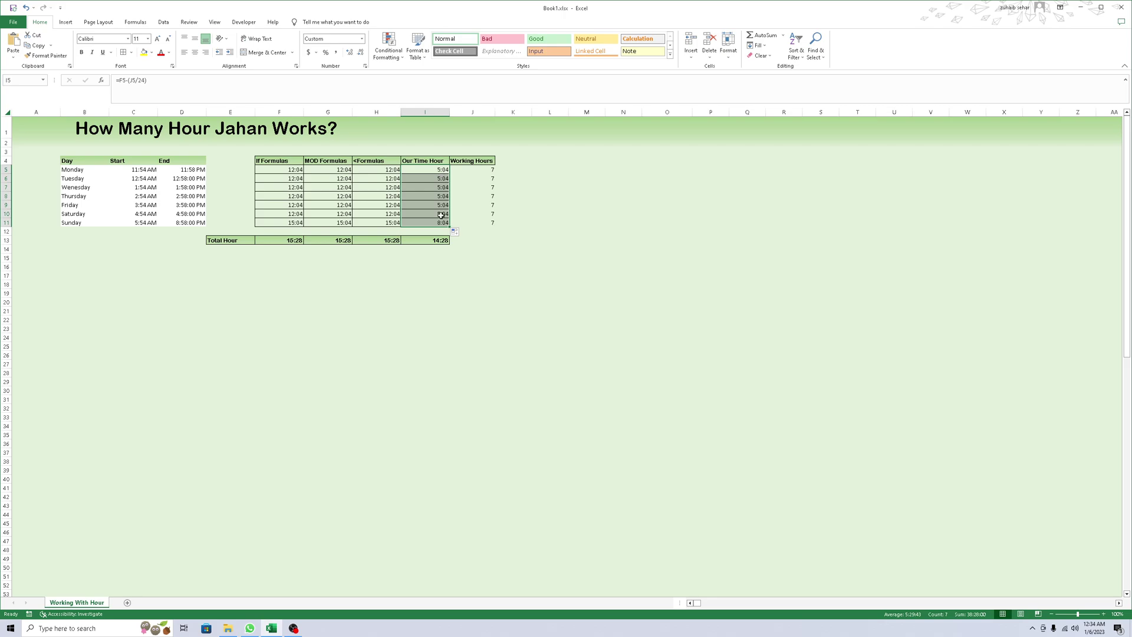
# - Review Monday's times, the three hour formulas, the working hours value and the Our Time Hour formula in row 5
pyautogui.click(442, 169)
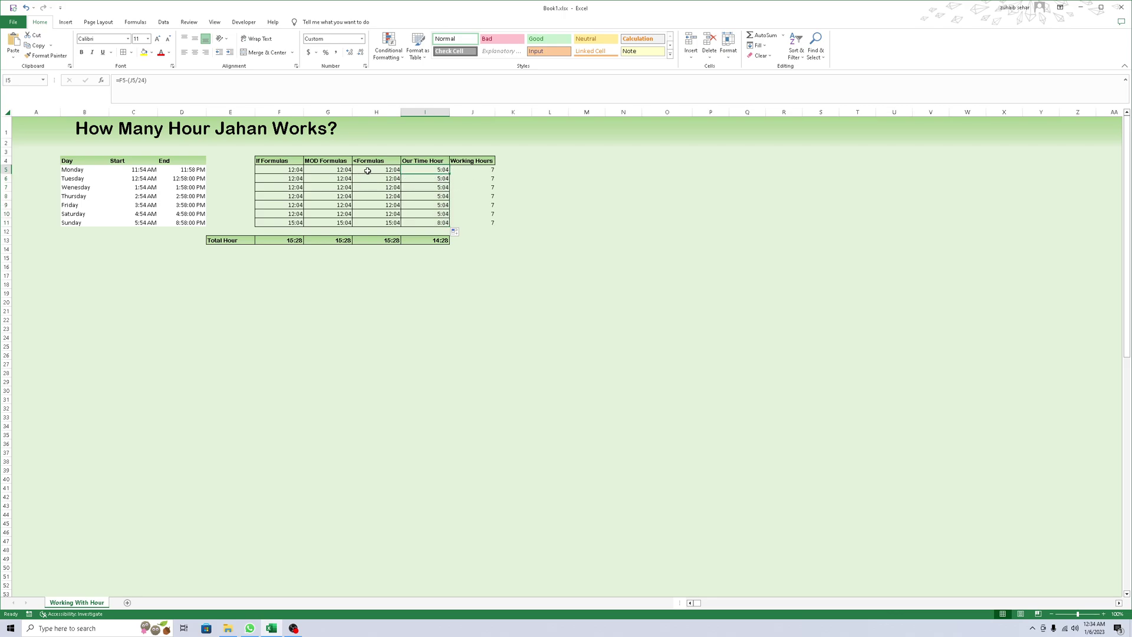
pyautogui.moveTo(68, 169); pyautogui.dragTo(182, 169)
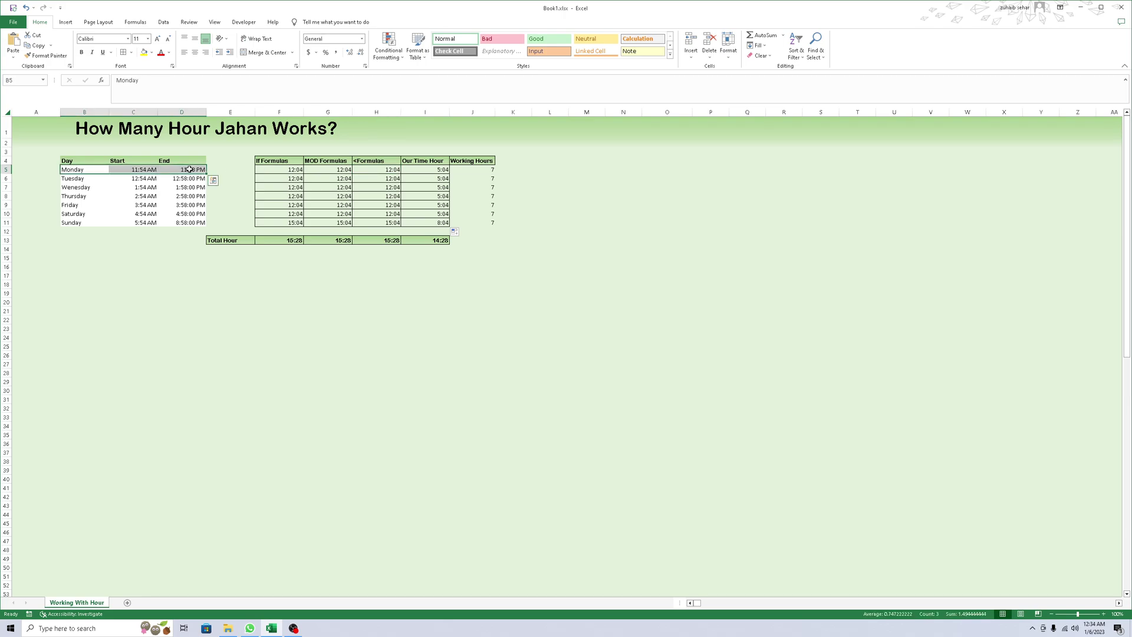
pyautogui.click(379, 171)
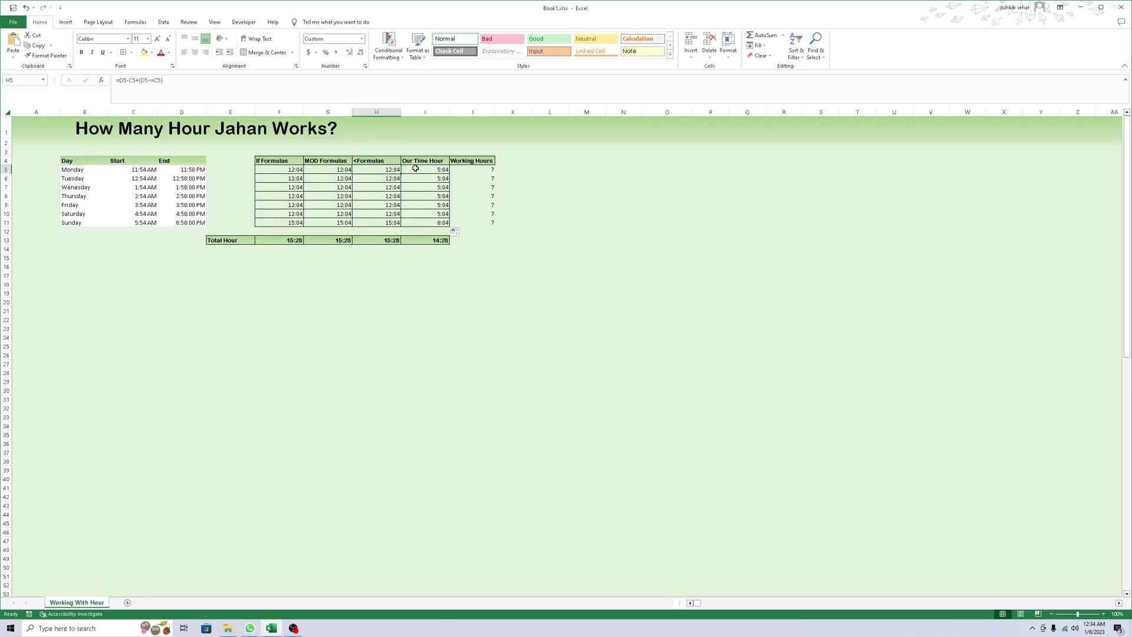
pyautogui.click(475, 169)
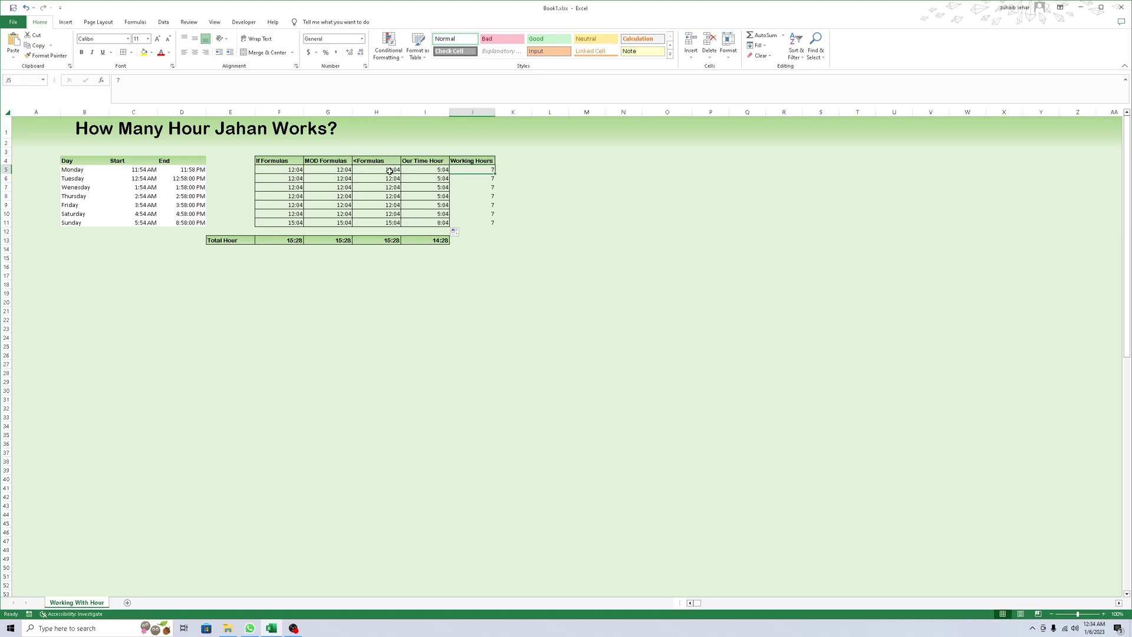
pyautogui.click(421, 171)
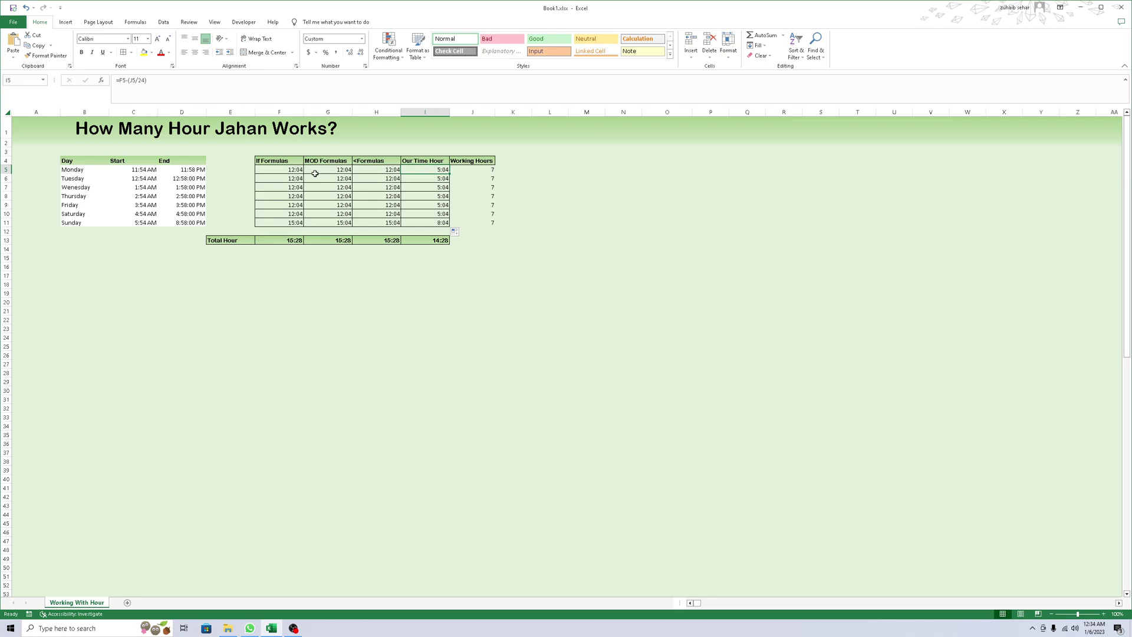
pyautogui.click(294, 171)
pyautogui.click(341, 171)
pyautogui.click(374, 172)
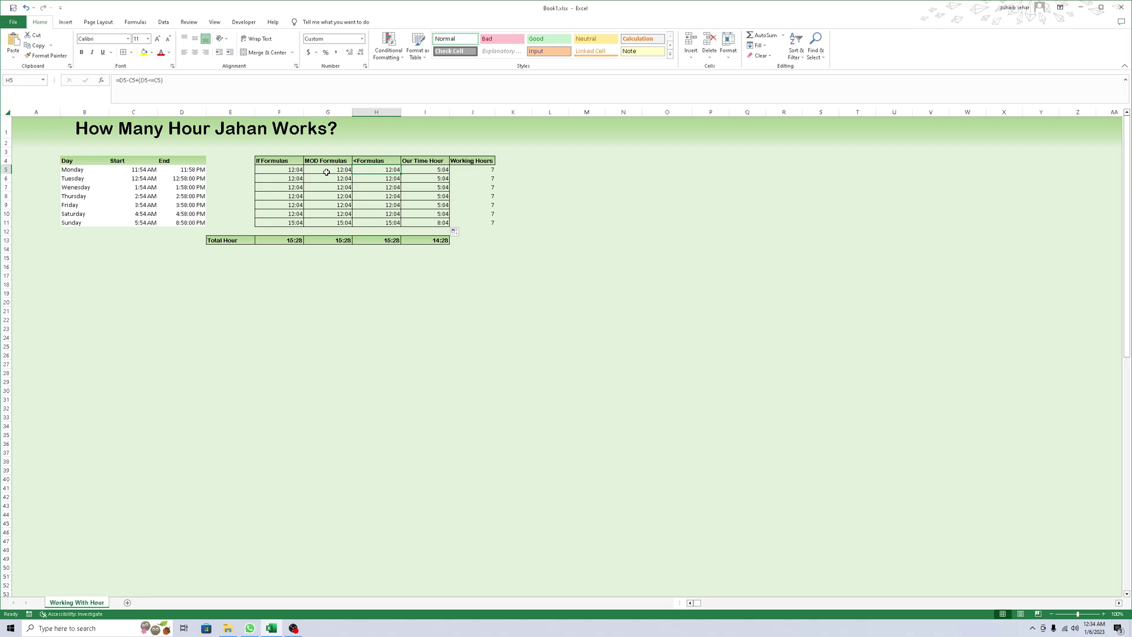
pyautogui.click(465, 171)
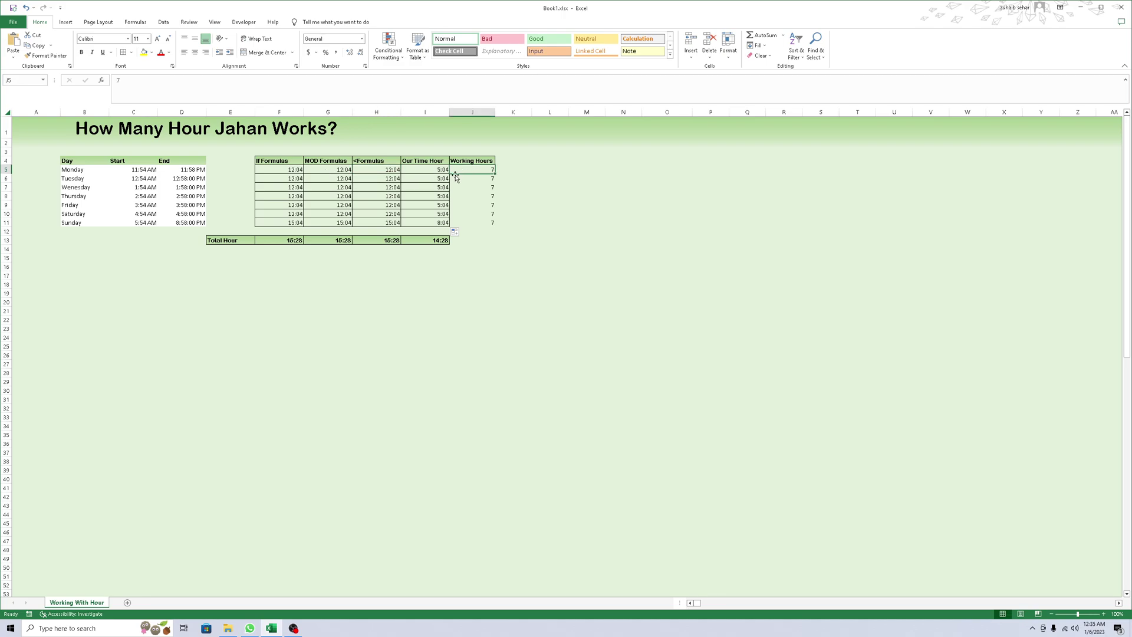
pyautogui.click(425, 174)
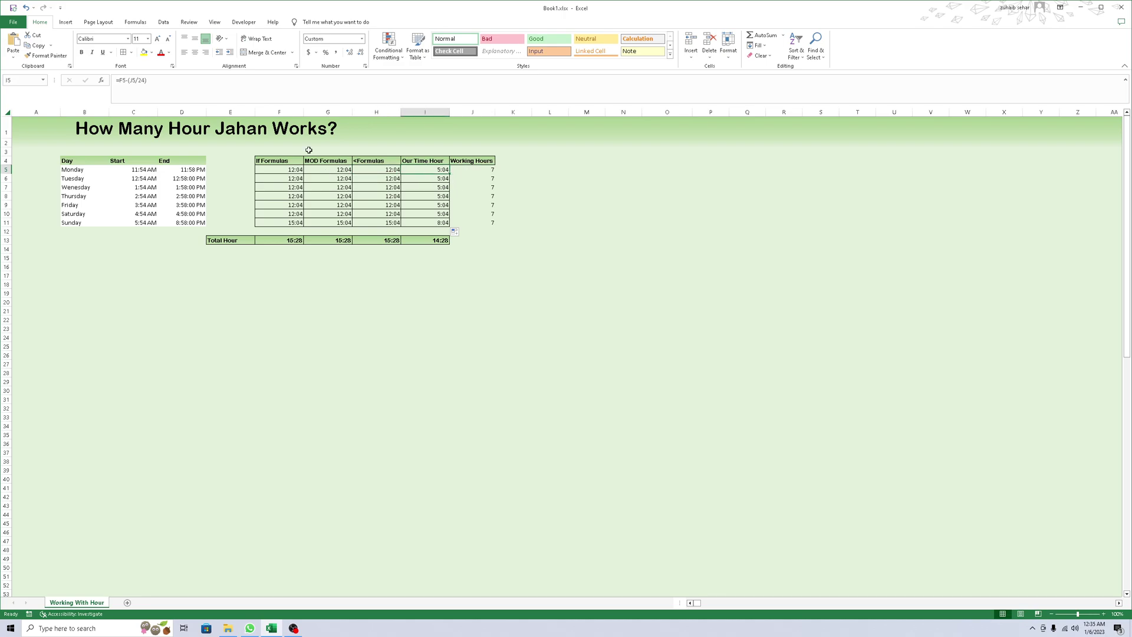
# - Change the Our Time Hour formula in I5 to =F5-(10/24) and fill it down to Sunday in I11
pyautogui.click(137, 79)
pyautogui.press('BackSpace')
pyautogui.press('BackSpace')
pyautogui.write('10')
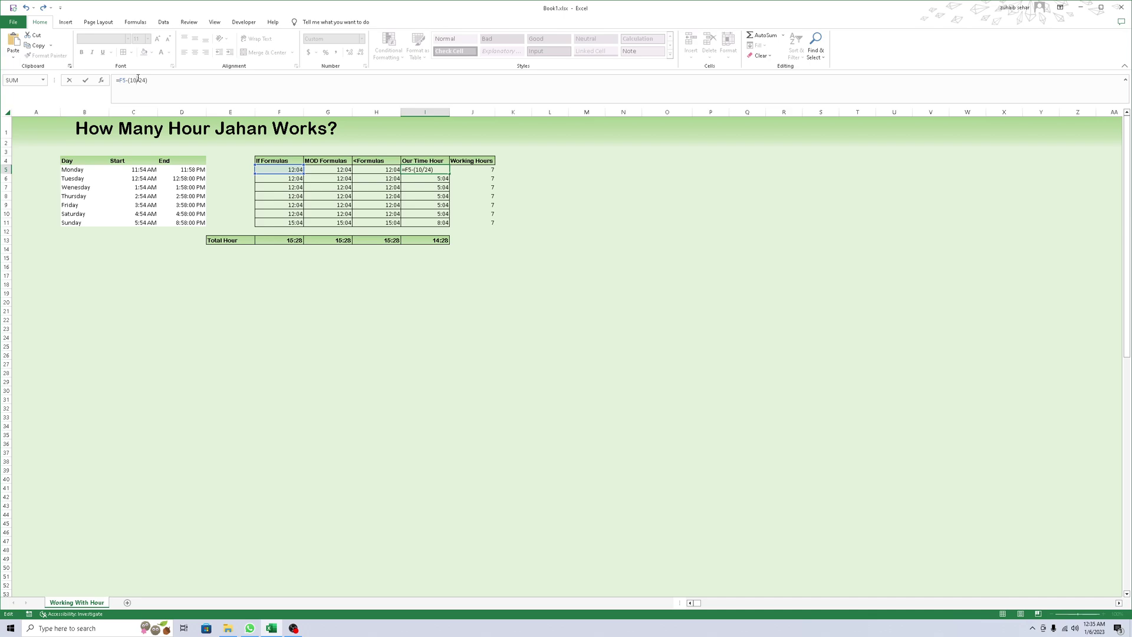
pyautogui.press('Return')
pyautogui.press('Up')
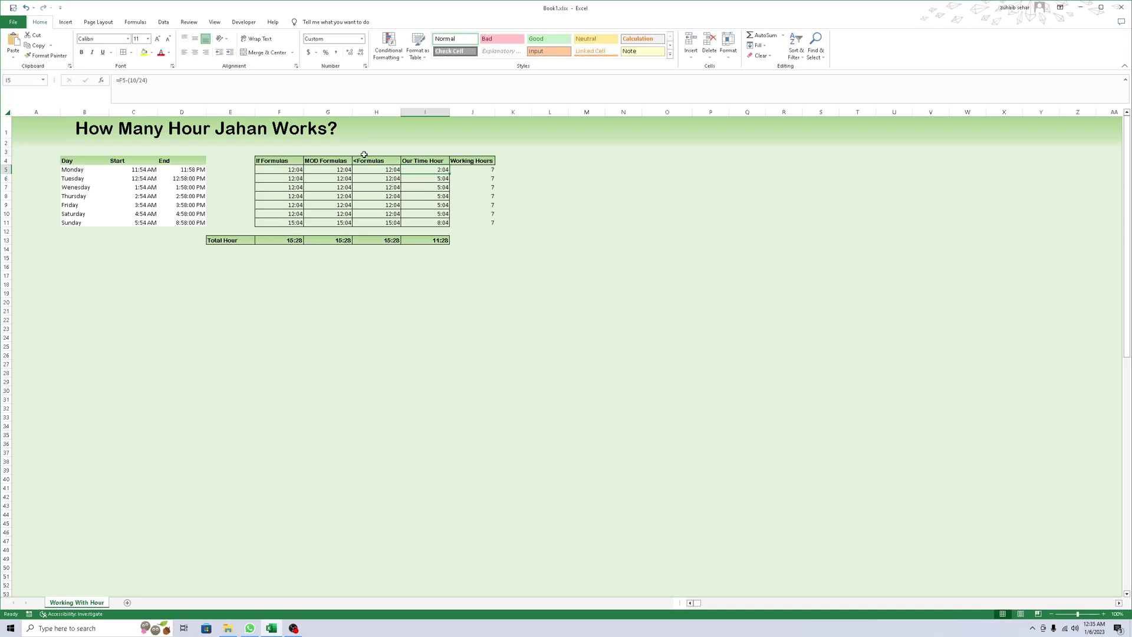
pyautogui.moveTo(448, 173); pyautogui.dragTo(447, 224)
pyautogui.click(286, 275)
# - Check the total formula in F13 and extend the label in E13 to "Total Hour a week"
pyautogui.click(231, 245)
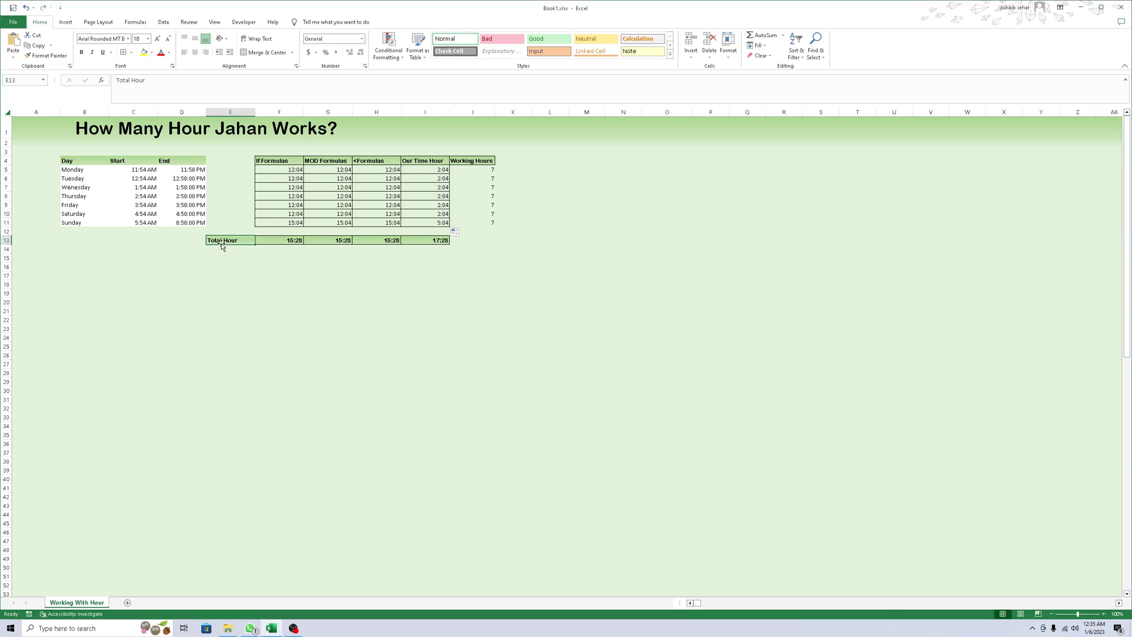
pyautogui.click(264, 238)
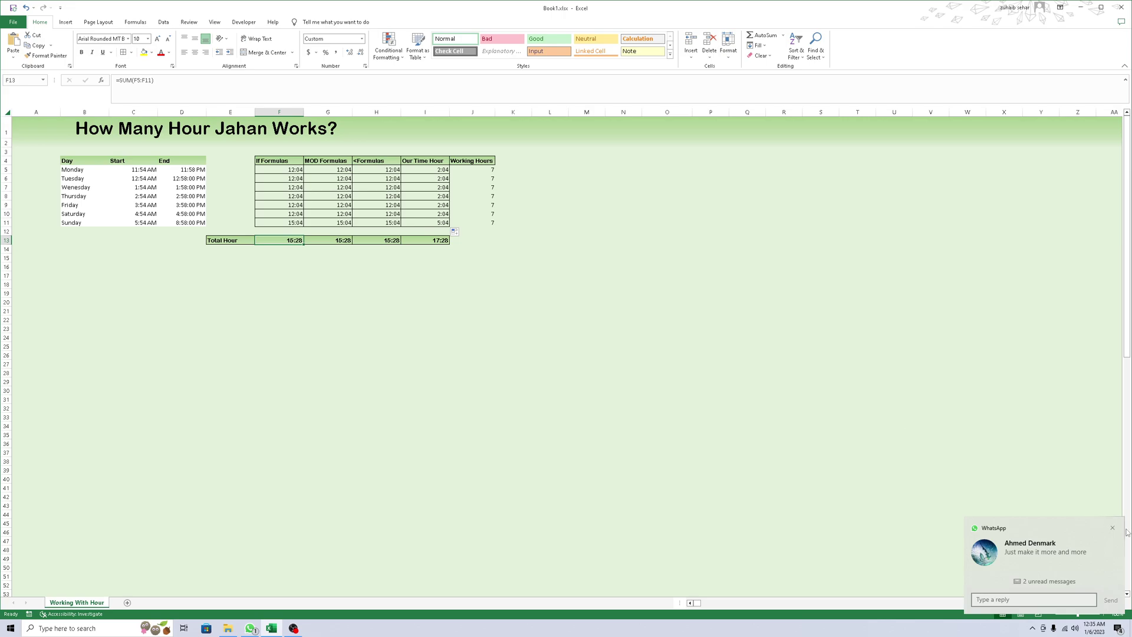
pyautogui.doubleClick(293, 242)
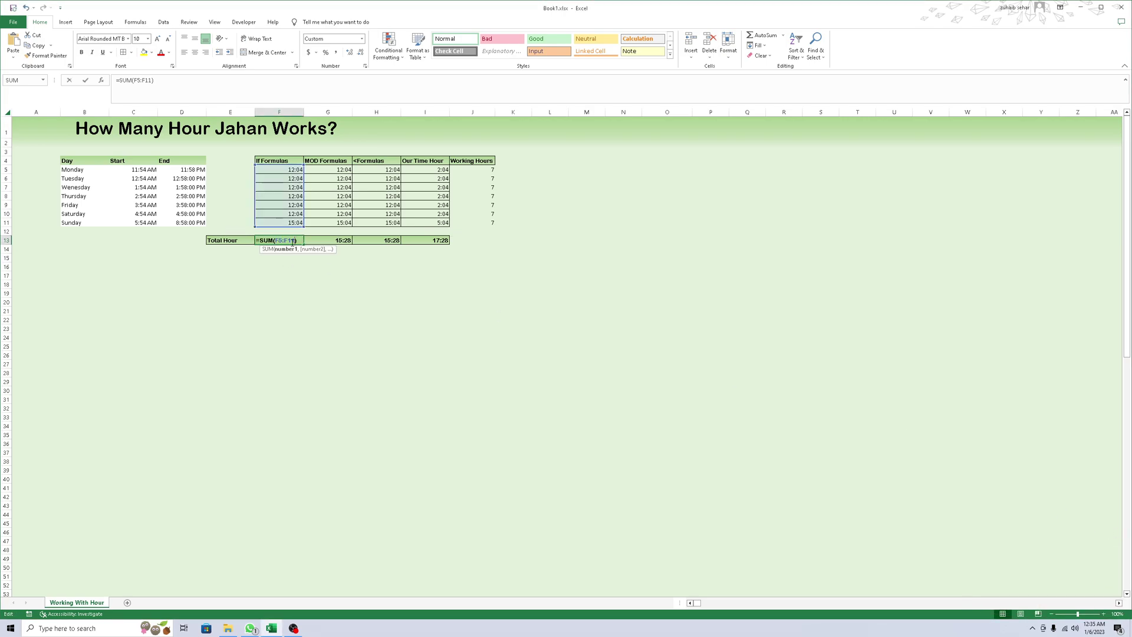
pyautogui.press('Escape')
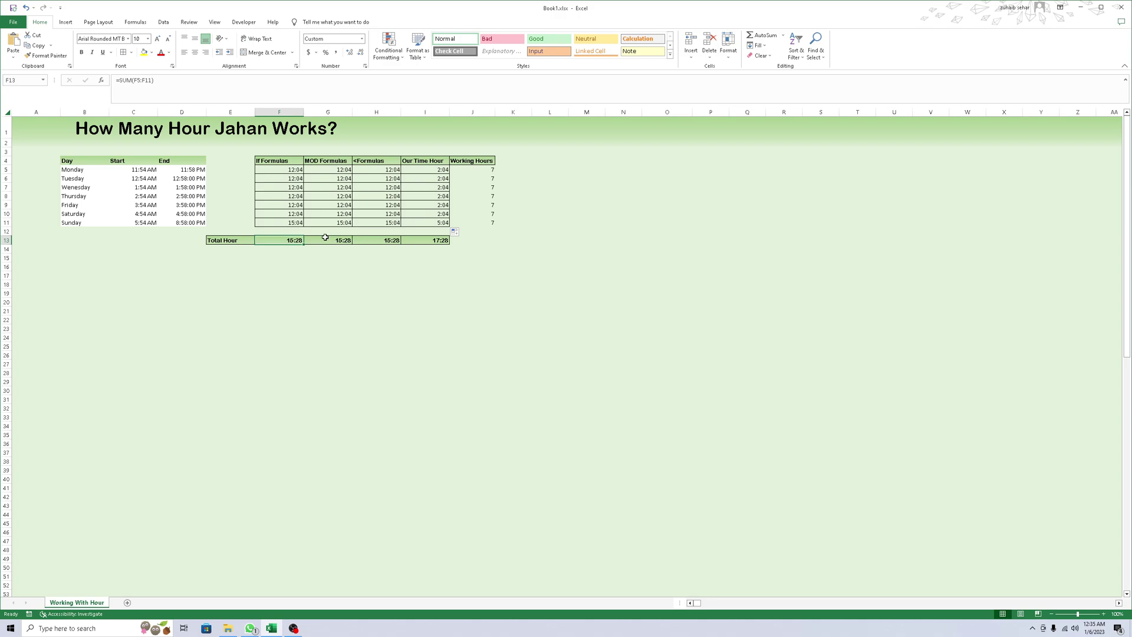
pyautogui.click(229, 241)
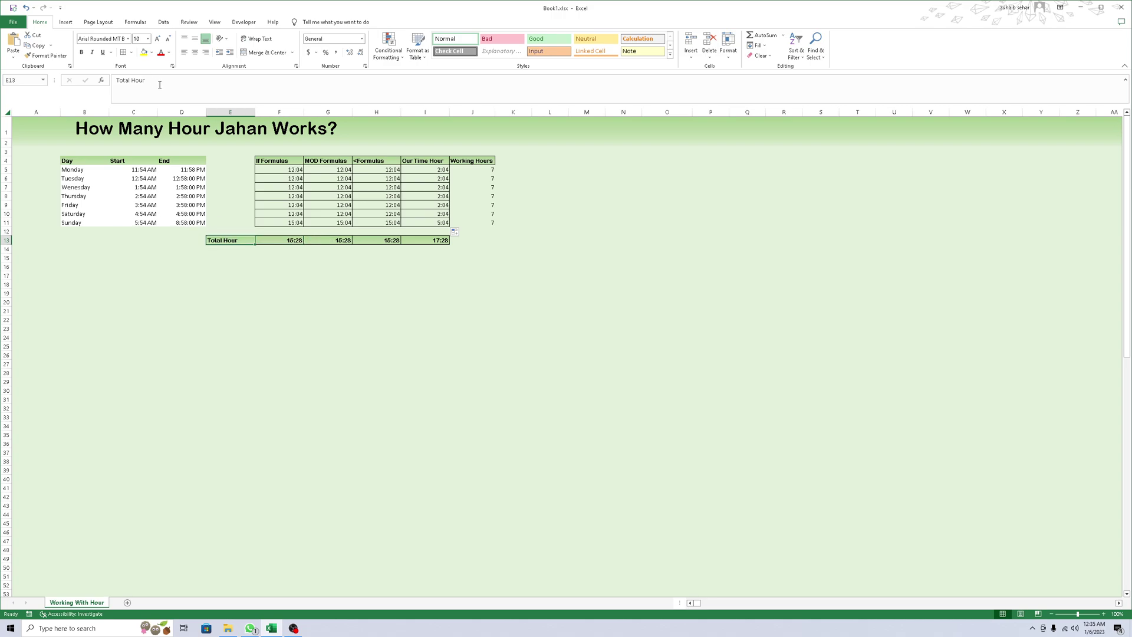
pyautogui.click(160, 86)
pyautogui.write('a week')
pyautogui.press('Return')
# - Total the Working Hours column in J13 with =SUM(J5:J11)
pyautogui.click(473, 242)
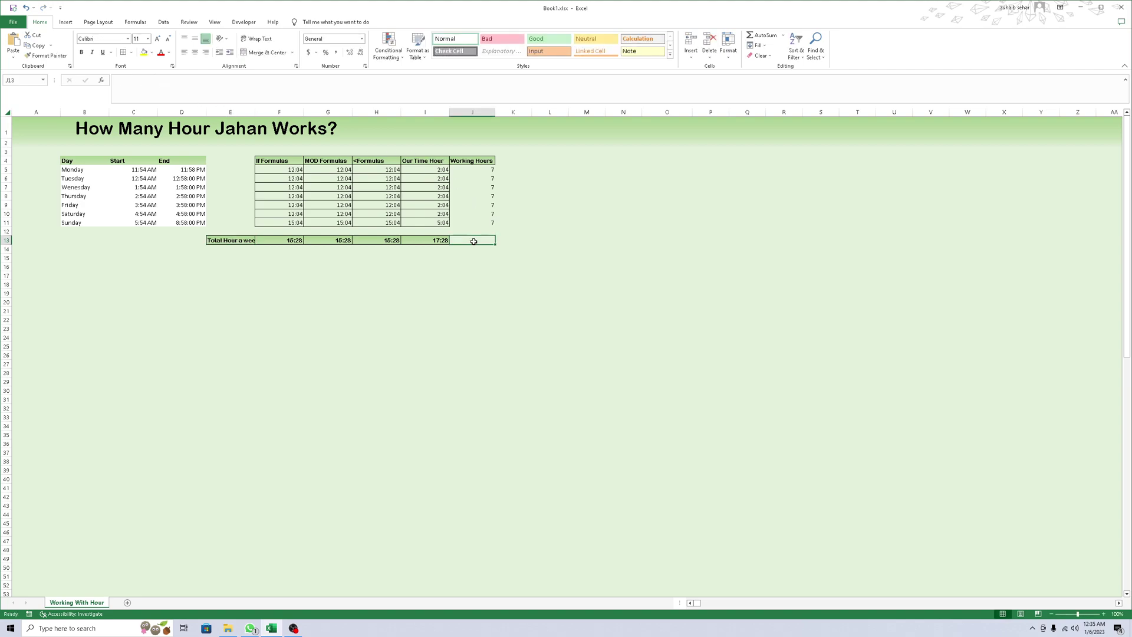
pyautogui.hotkey('alt', '=')
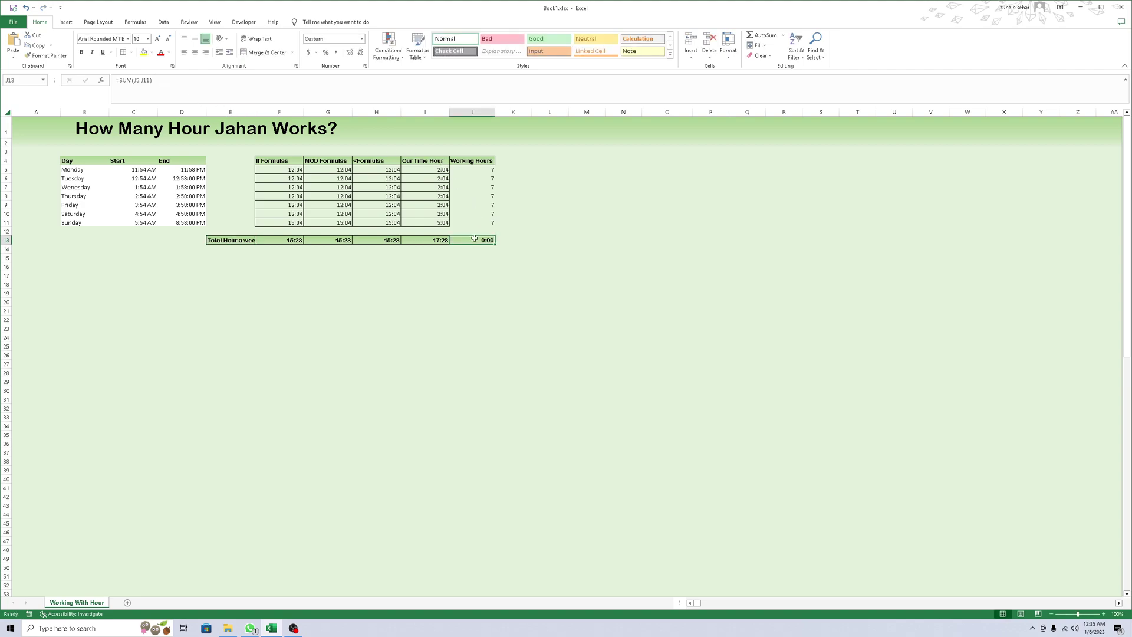
pyautogui.press('Return')
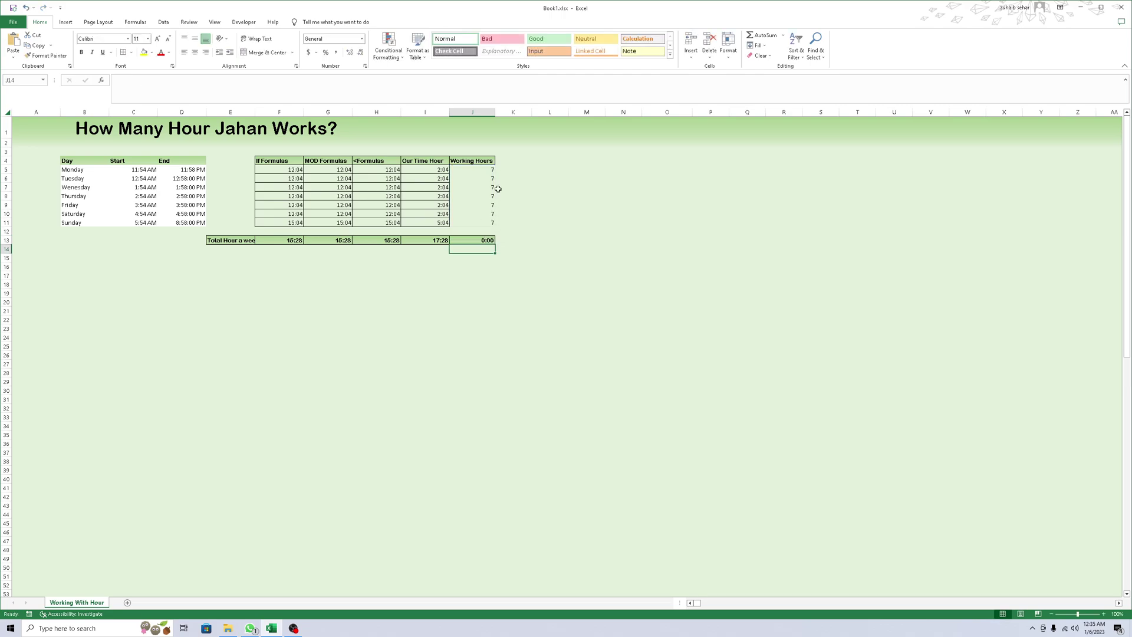
pyautogui.click(483, 169)
pyautogui.moveTo(487, 170); pyautogui.dragTo(487, 223)
pyautogui.click(478, 239)
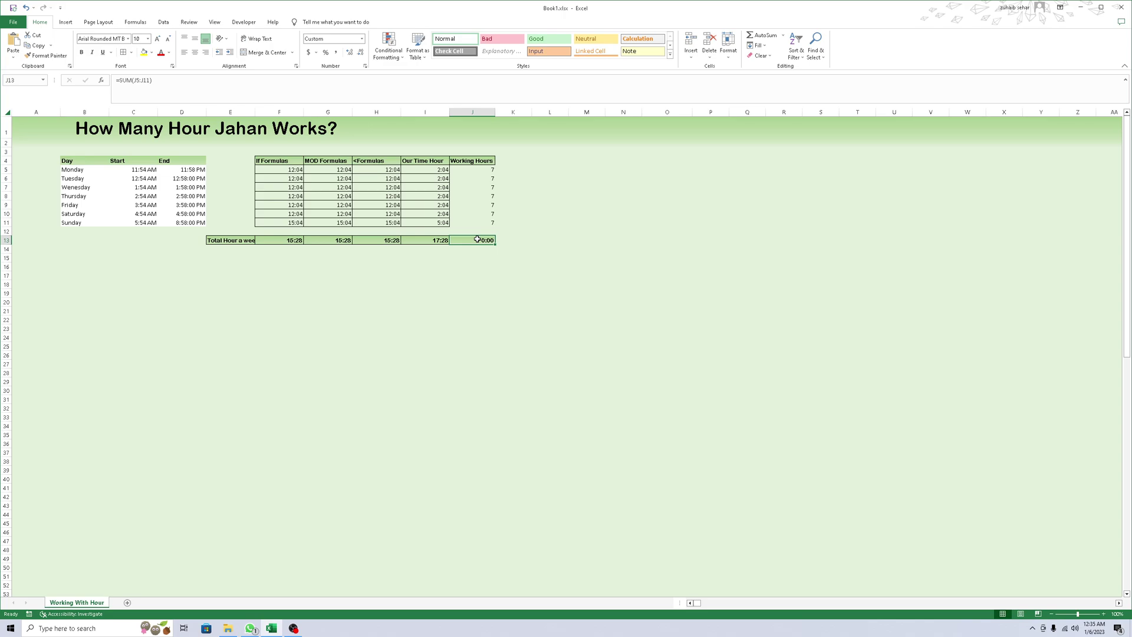
pyautogui.write('=SUM(')
pyautogui.moveTo(486, 173); pyautogui.dragTo(485, 222)
pyautogui.press('Return')
# - Apply the Number format to the working hours total in J13
pyautogui.click(475, 241)
pyautogui.click(362, 39)
pyautogui.click(355, 76)
pyautogui.moveTo(486, 172); pyautogui.dragTo(485, 188)
# - Review the cell format of I13 and compare the Our Time Hour and Working Hours values with their weekly totals
pyautogui.click(438, 239)
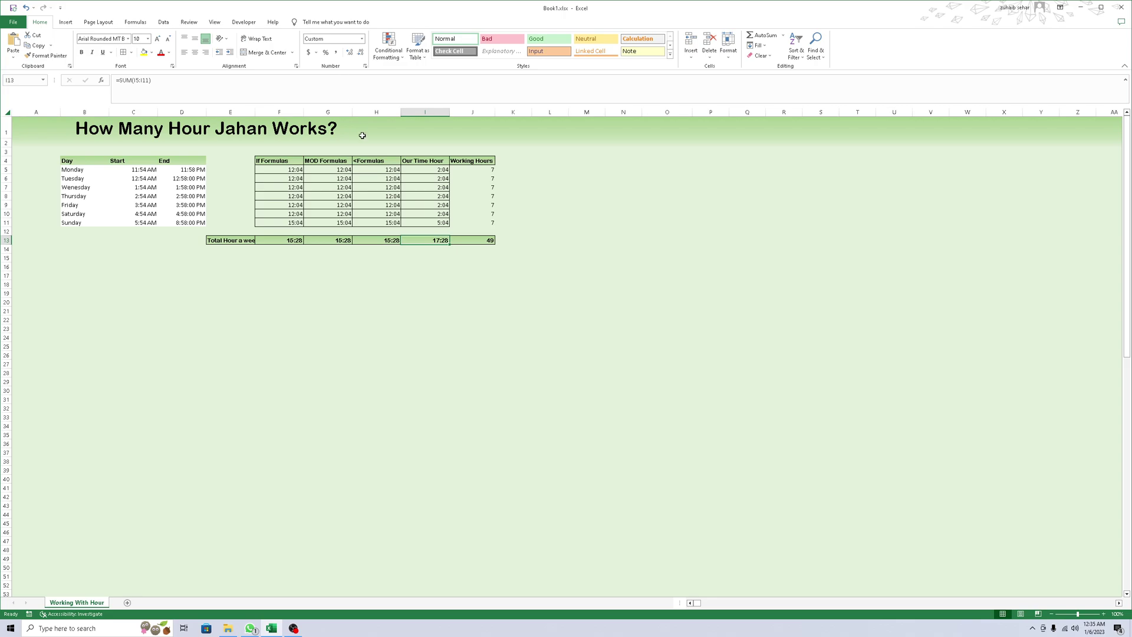
pyautogui.hotkey('ctrl', '1')
pyautogui.doubleClick(567, 268)
pyautogui.click(490, 241)
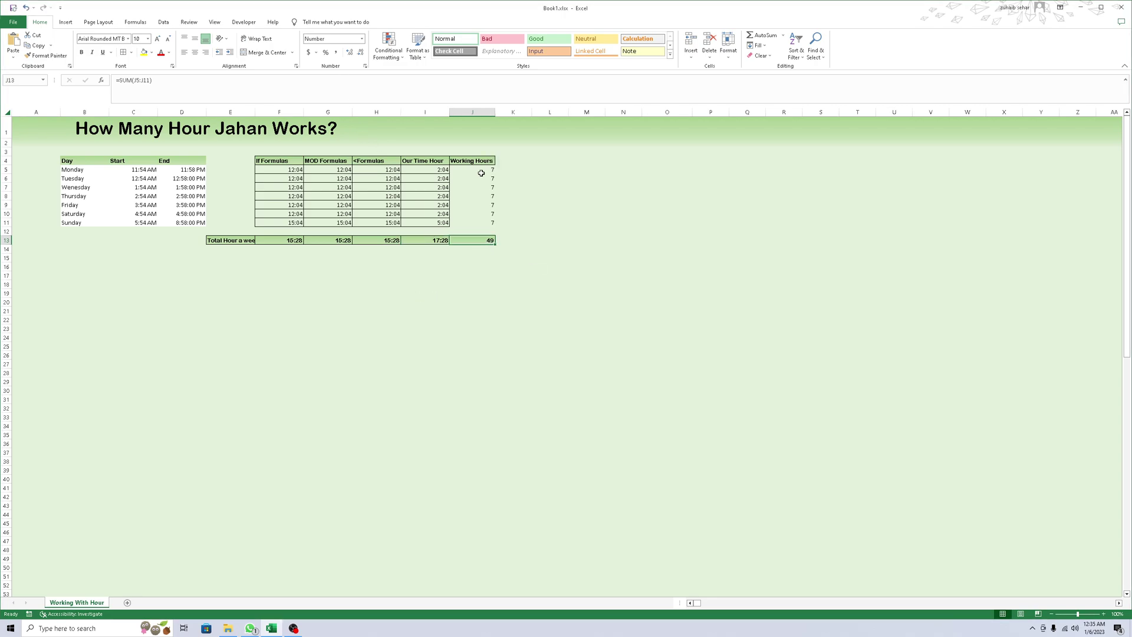
pyautogui.moveTo(478, 170); pyautogui.dragTo(475, 220)
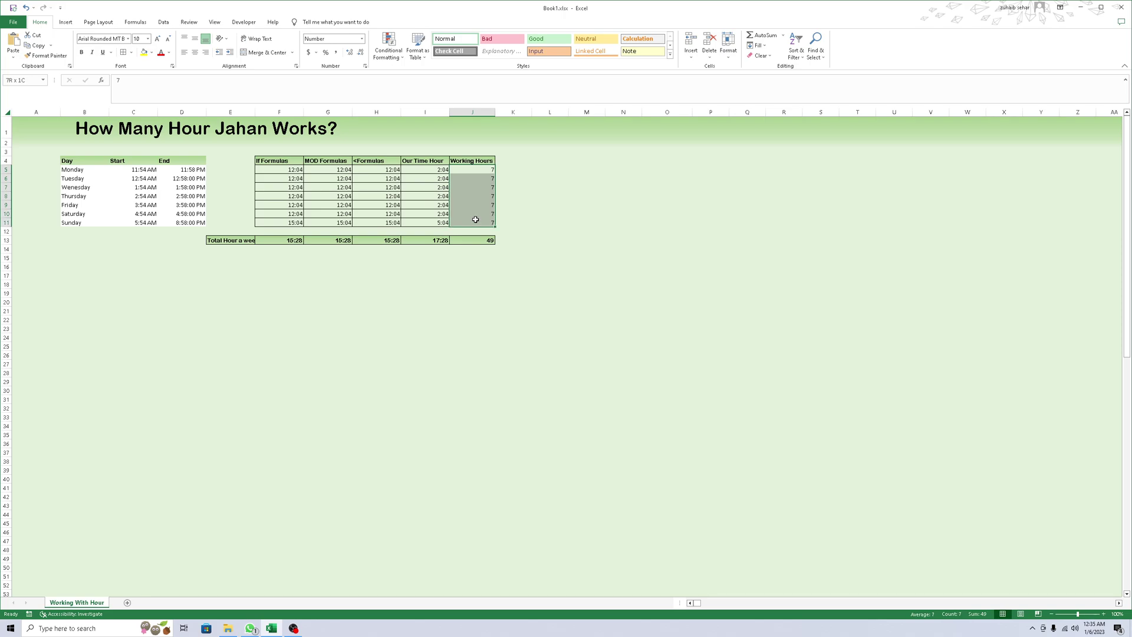
pyautogui.click(475, 241)
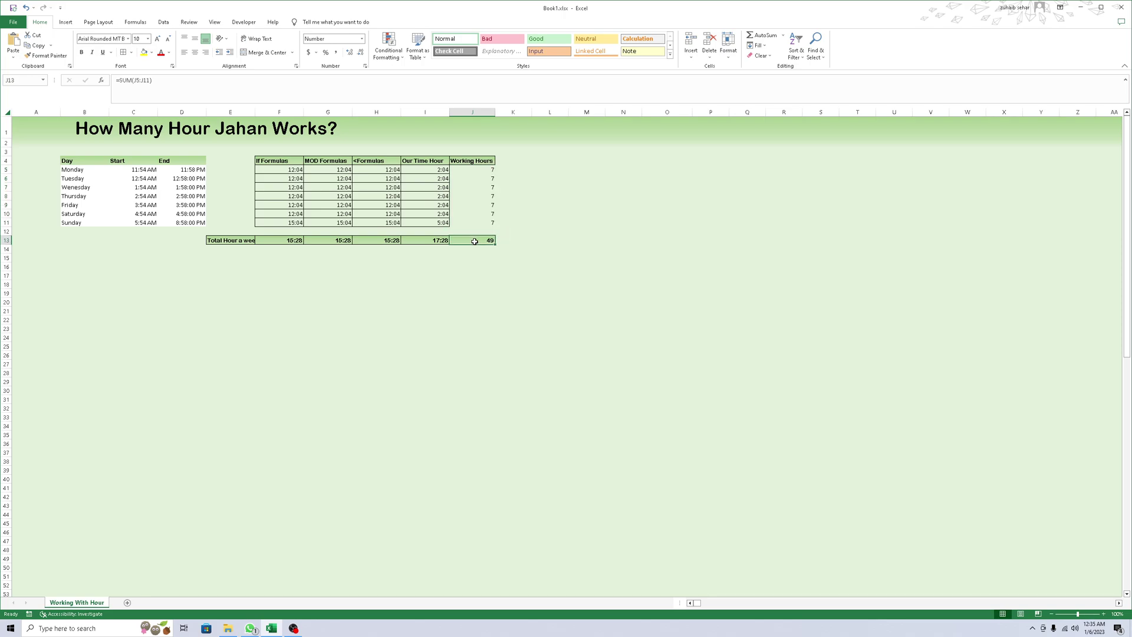
pyautogui.moveTo(432, 171); pyautogui.dragTo(431, 222)
pyautogui.click(425, 240)
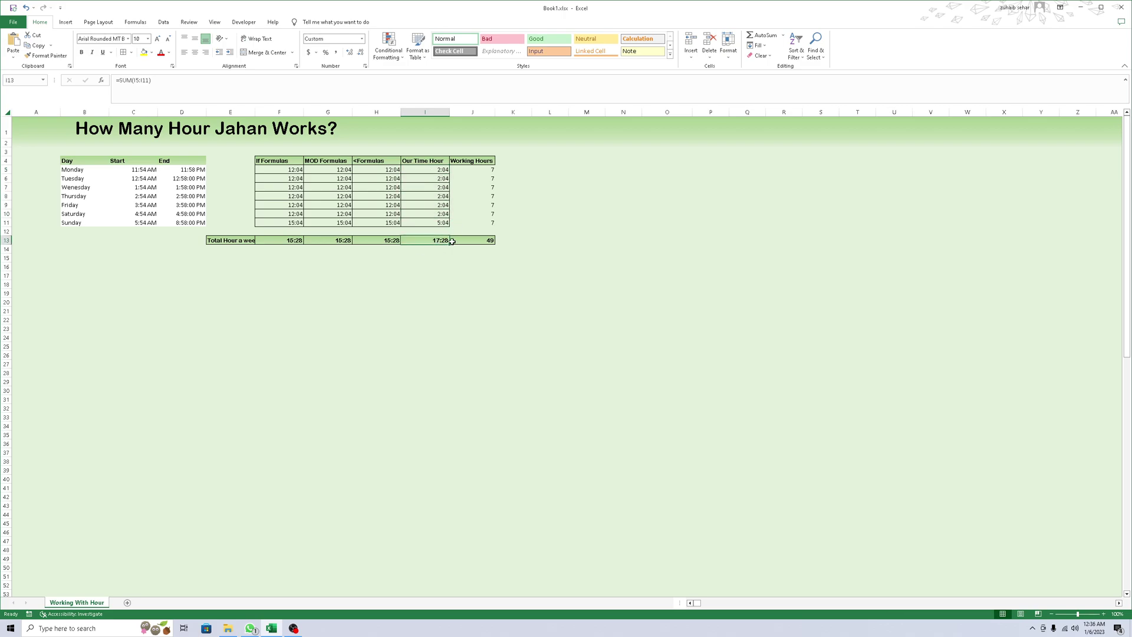
# - Check the weekly totals in F13 and G13 and widen column E to fit the "Total Hour a week" label
pyautogui.click(287, 239)
pyautogui.moveTo(294, 238); pyautogui.dragTo(354, 239)
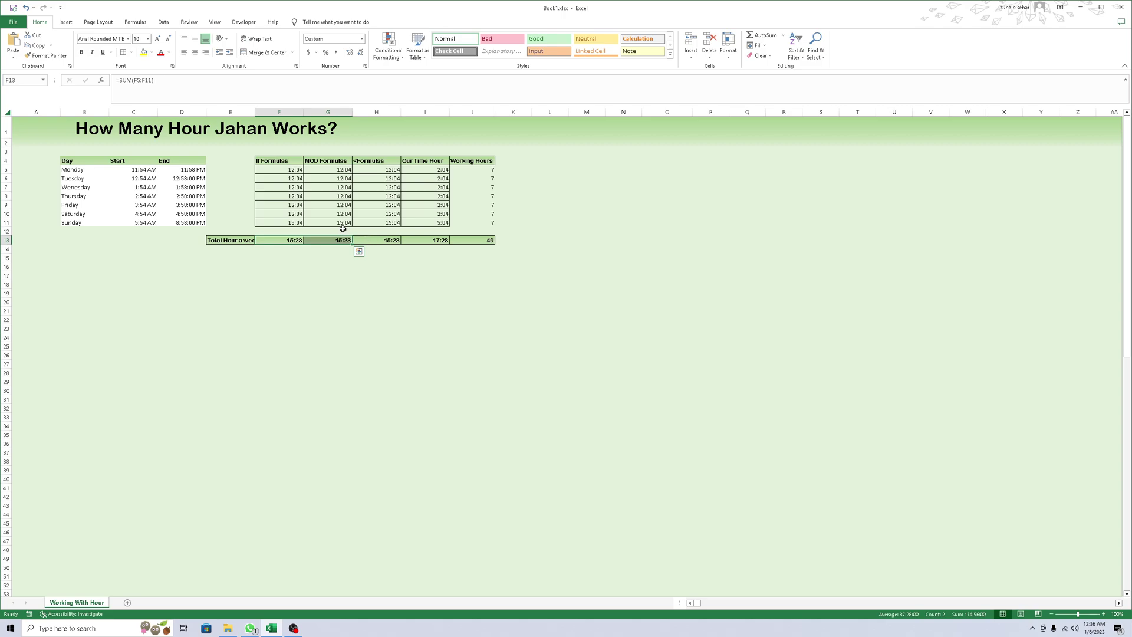
pyautogui.moveTo(254, 112); pyautogui.dragTo(261, 112)
pyautogui.click(273, 240)
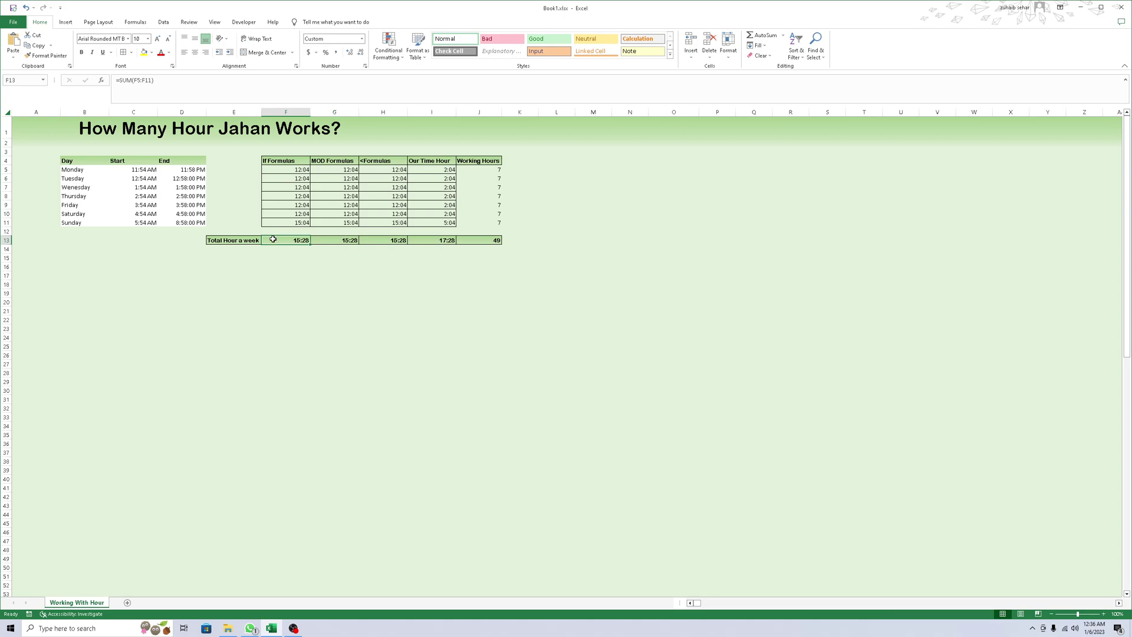